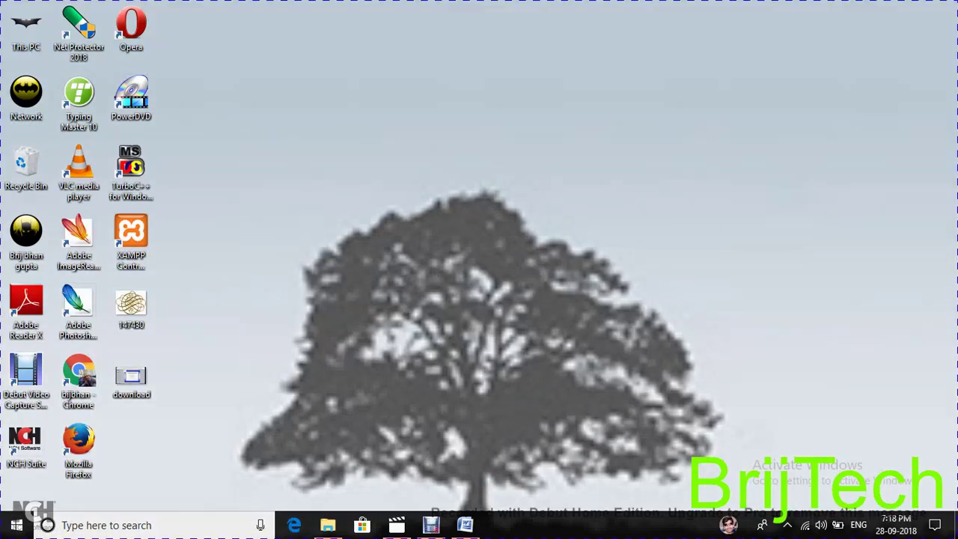
- Restore the blank Document1 Word window from the taskbar
{"action": "left_click", "coordinate": [465, 468]}
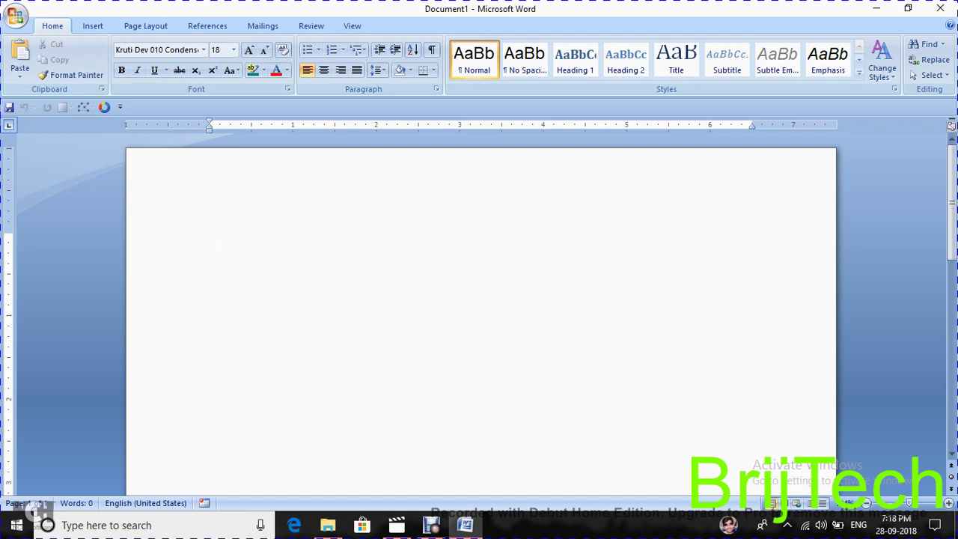
- Enable 'Show Developer tab in the Ribbon' in Word Options
{"action": "left_click", "coordinate": [15, 15]}
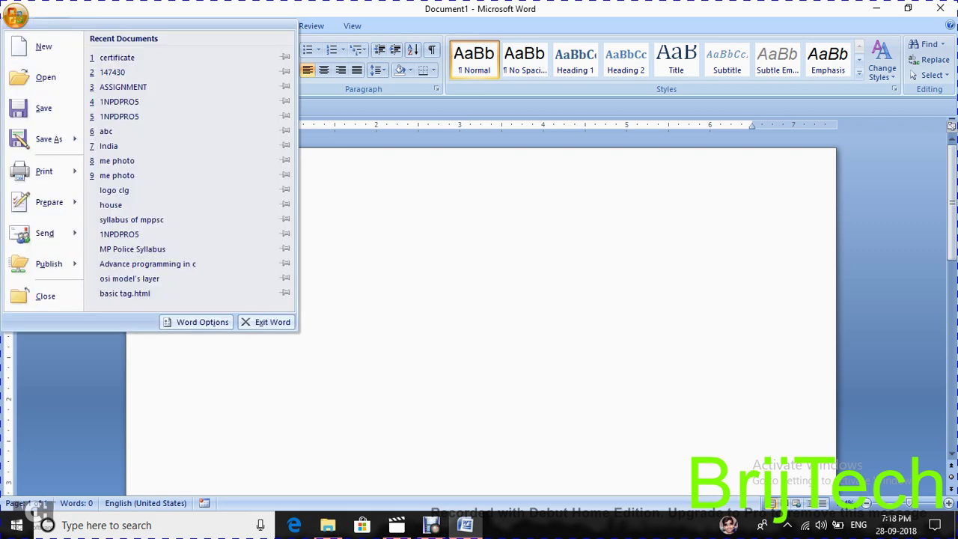
{"action": "left_click", "coordinate": [15, 14]}
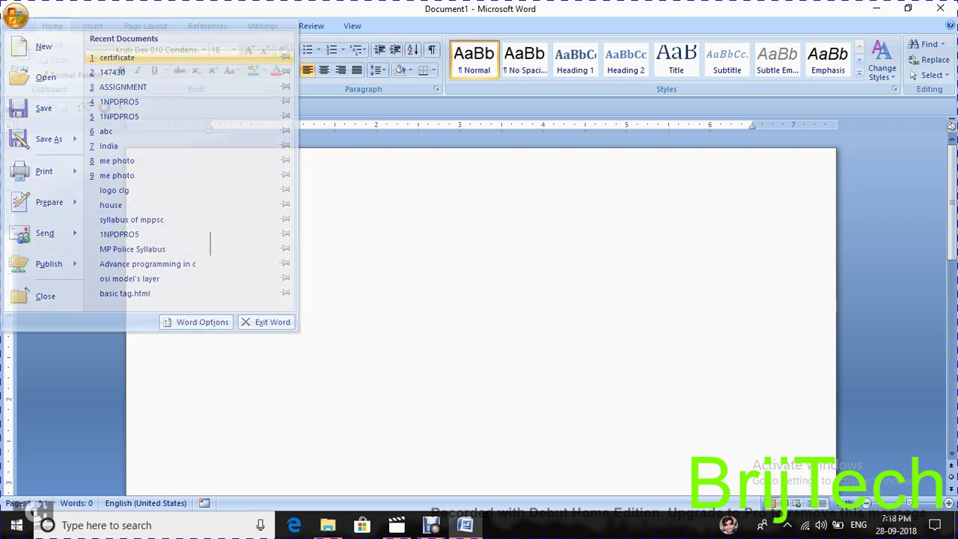
{"action": "left_click", "coordinate": [15, 15]}
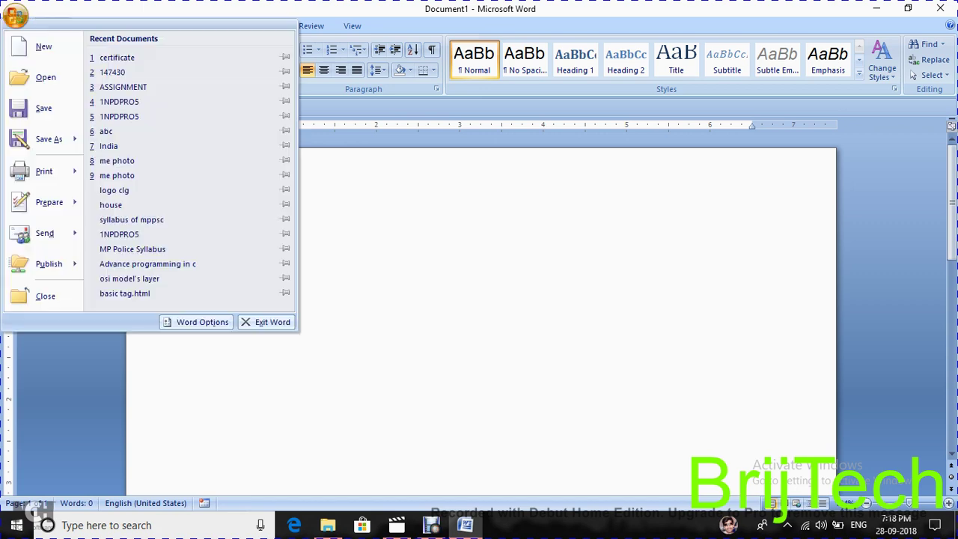
{"action": "left_click", "coordinate": [196, 322]}
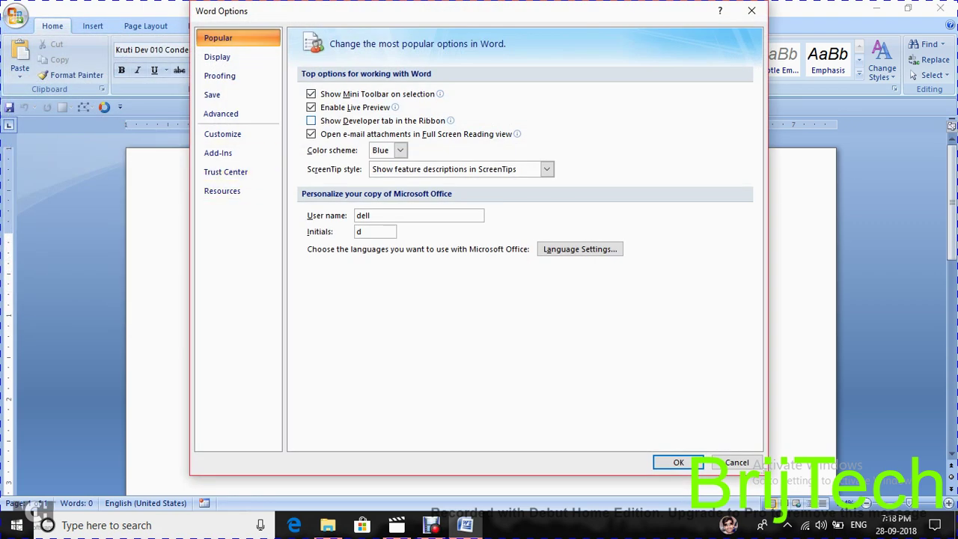
{"action": "left_click", "coordinate": [311, 121]}
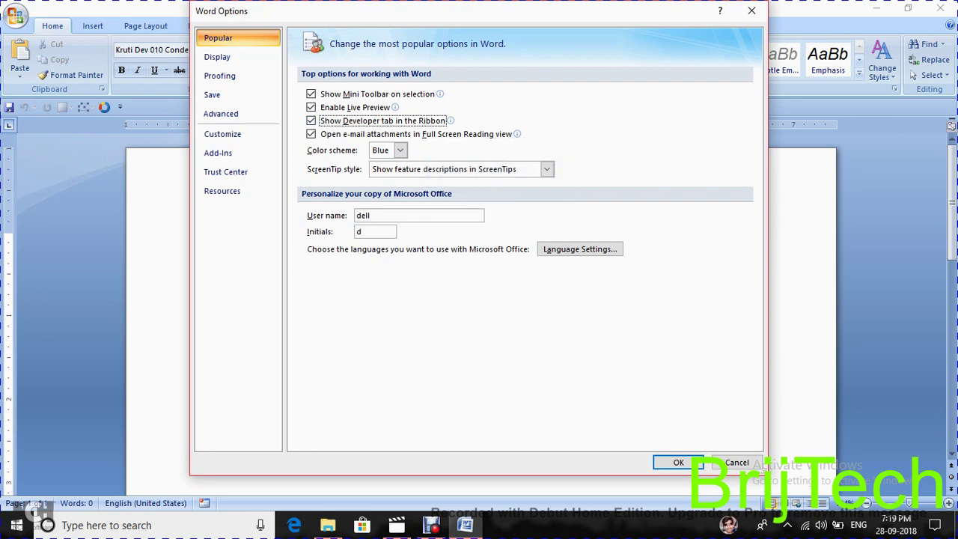
{"action": "left_click", "coordinate": [699, 464]}
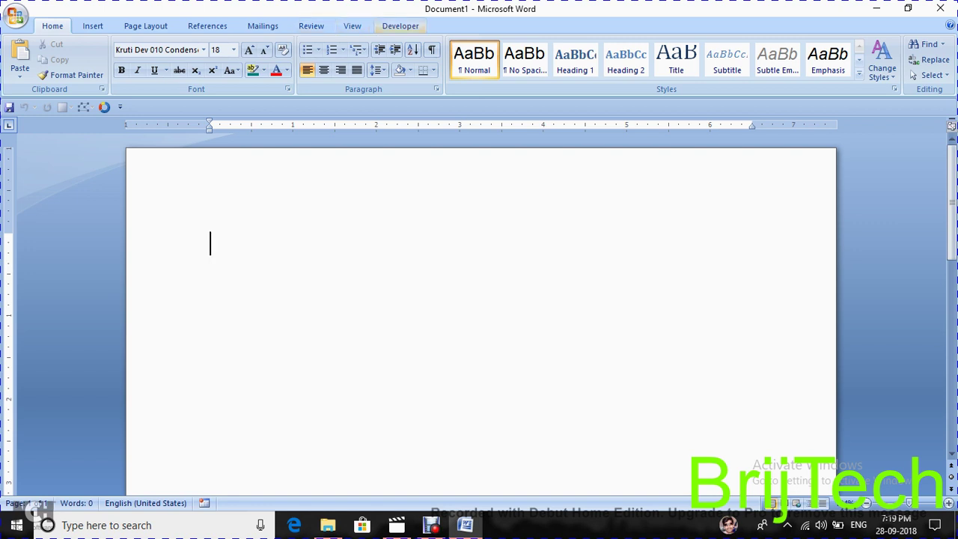
- Start recording a macro named copyright with the Alt+Shift+L shortcut assigned
{"action": "left_click", "coordinate": [400, 26]}
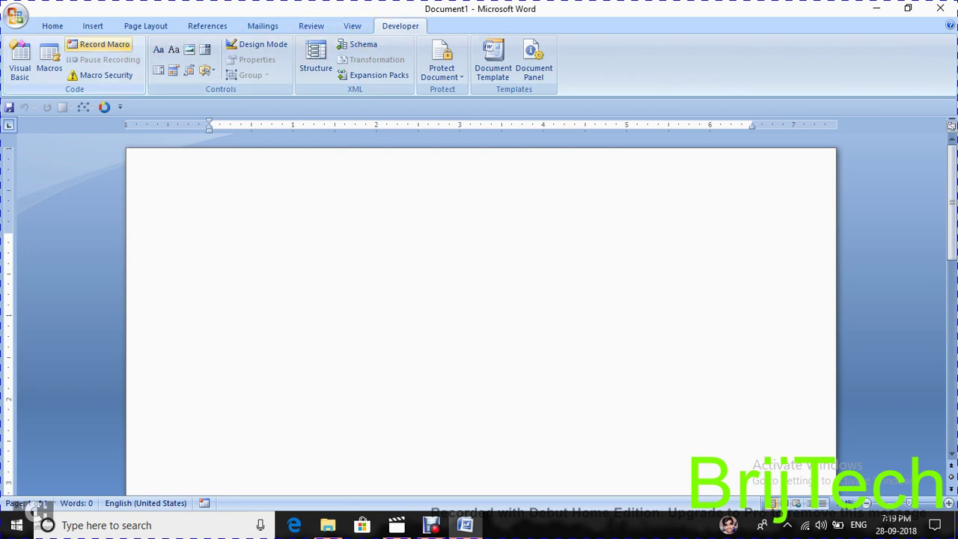
{"action": "left_click", "coordinate": [101, 44]}
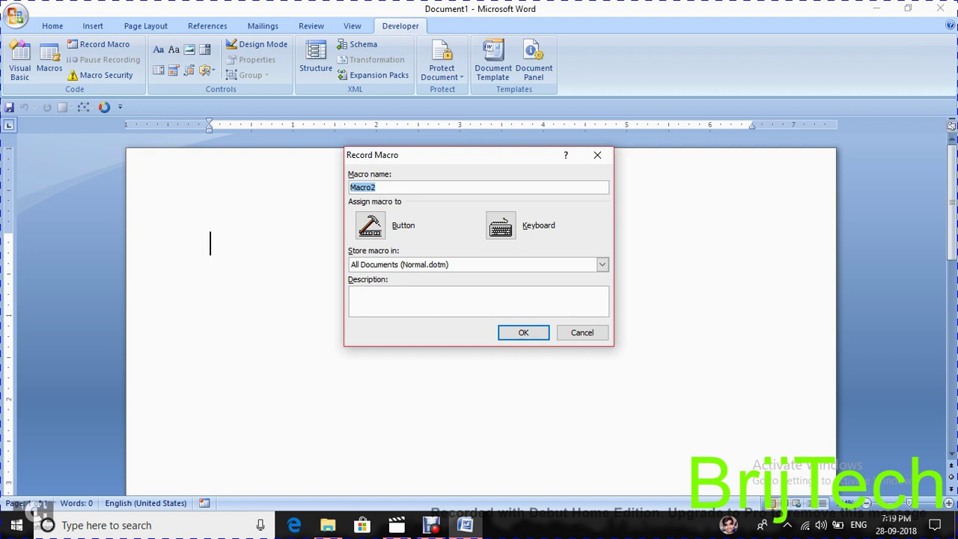
{"action": "key", "text": "BackSpace"}
{"action": "type", "text": "yrigh"}
{"action": "type", "text": "t"}
{"action": "left_click", "coordinate": [501, 226]}
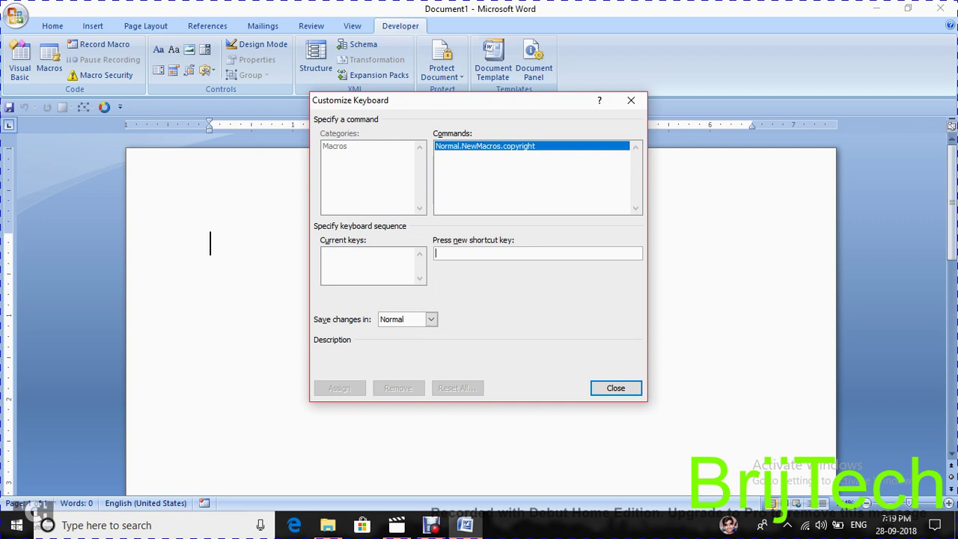
{"action": "key", "text": "alt+shift+l"}
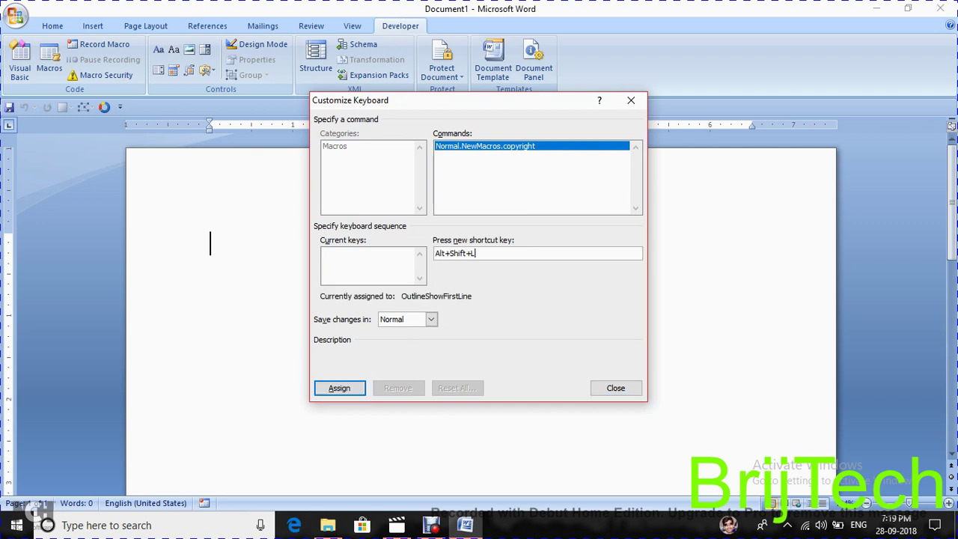
{"action": "key", "text": "Return"}
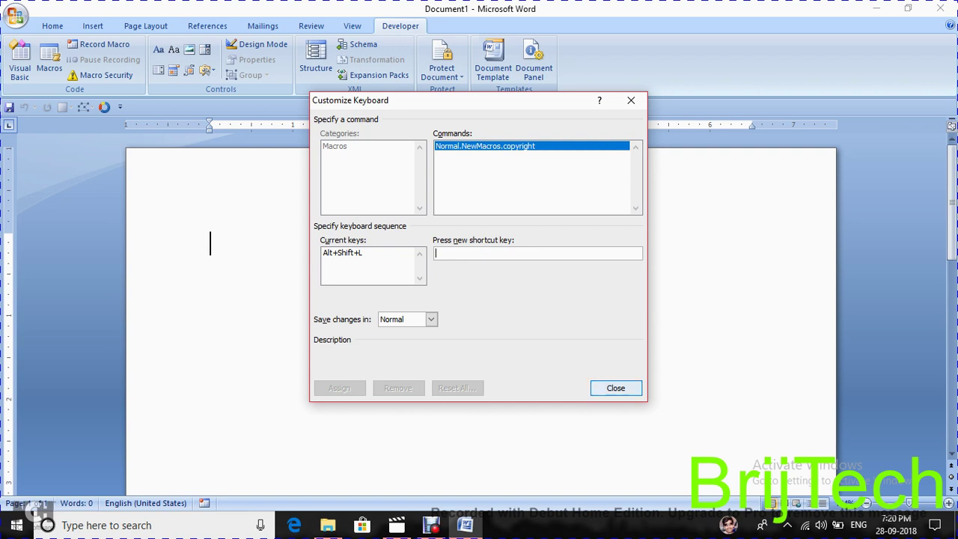
{"action": "key", "text": "Escape"}
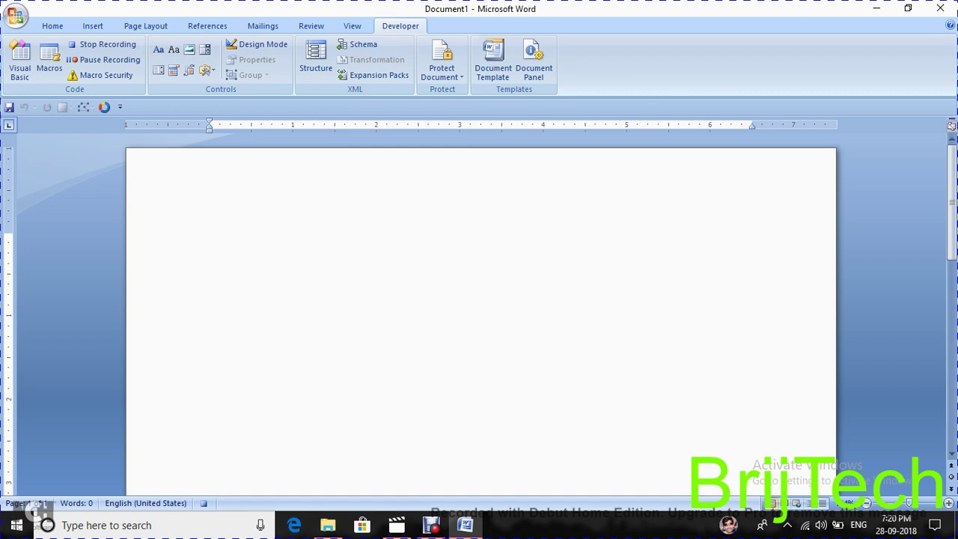
- Type the heading 'Employee name' and start a new line
{"action": "type", "text": "E"}
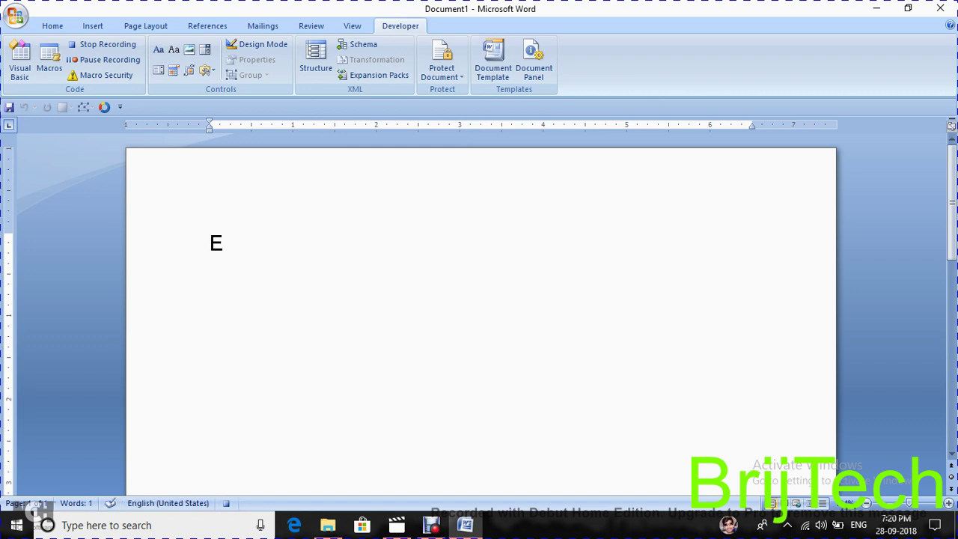
{"action": "type", "text": "mo"}
{"action": "key", "text": "BackSpace"}
{"action": "type", "text": "ployy"}
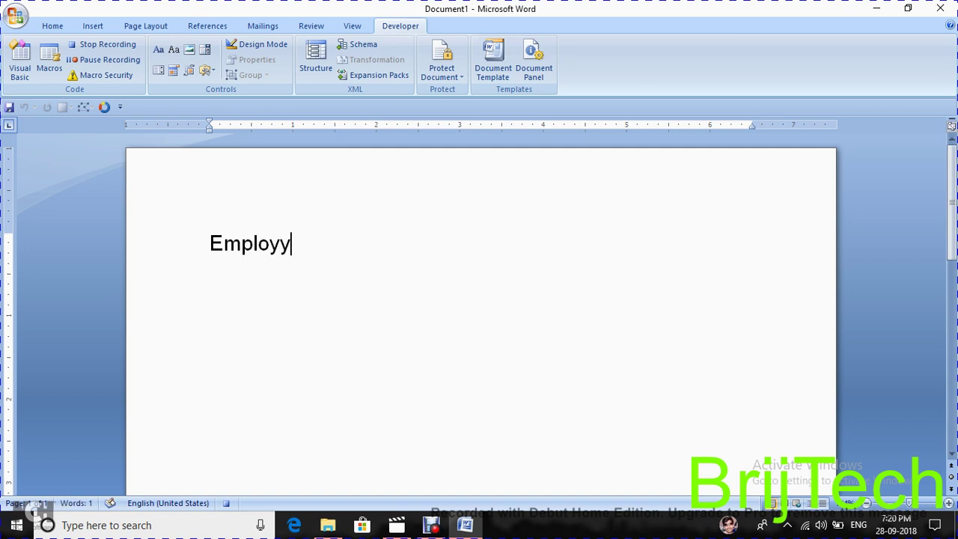
{"action": "key", "text": "BackSpace"}
{"action": "type", "text": "ee nam"}
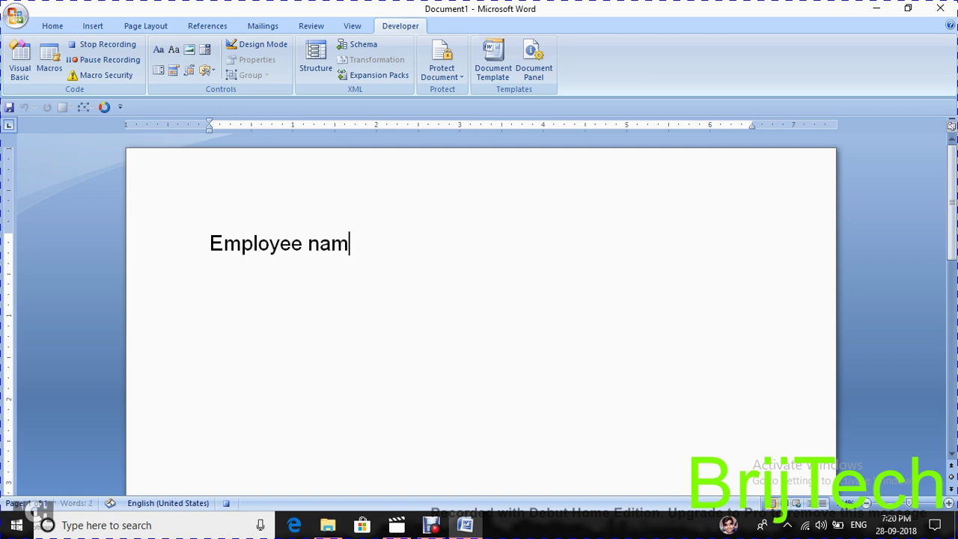
{"action": "type", "text": "e"}
{"action": "key", "text": "Return"}
- Type the first employee name rajkumar and select it
{"action": "type", "text": "rajkum"}
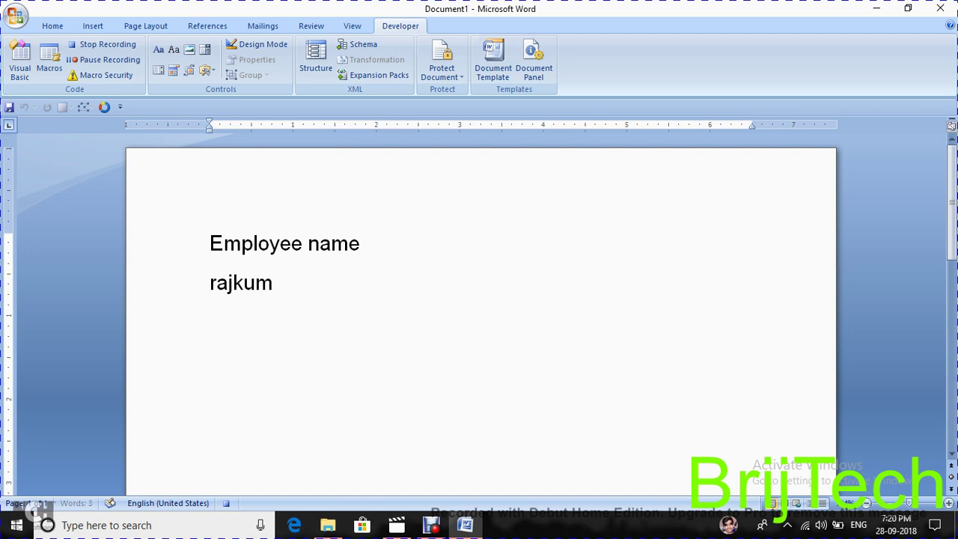
{"action": "type", "text": "ar"}
{"action": "key", "text": "Return"}
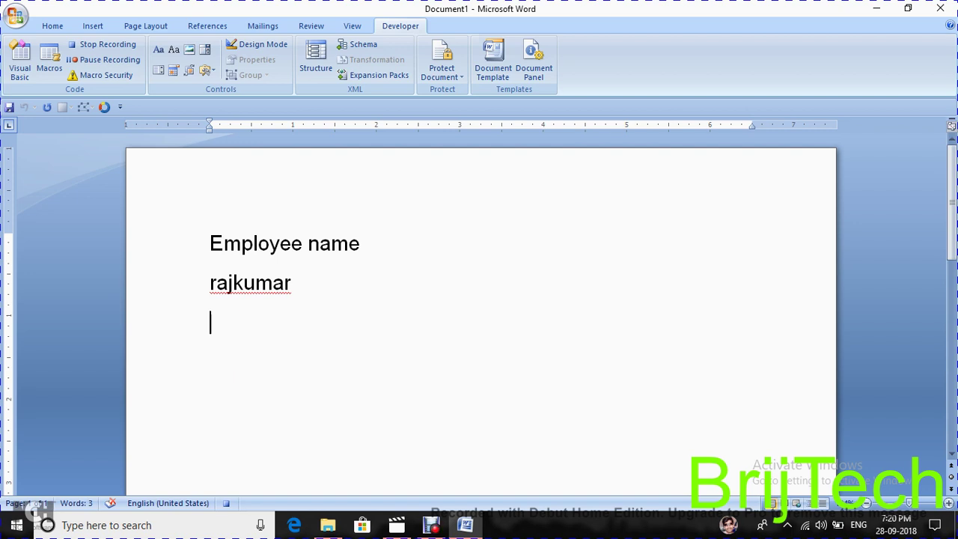
{"action": "type", "text": "="}
{"action": "key", "text": "BackSpace"}
{"action": "key", "text": "BackSpace"}
{"action": "key", "text": "BackSpace"}
{"action": "type", "text": "r"}
{"action": "key", "text": "shift+Left"}
{"action": "key", "text": "shift+Left"}
{"action": "key", "text": "shift+Left"}
{"action": "key", "text": "shift+Left"}
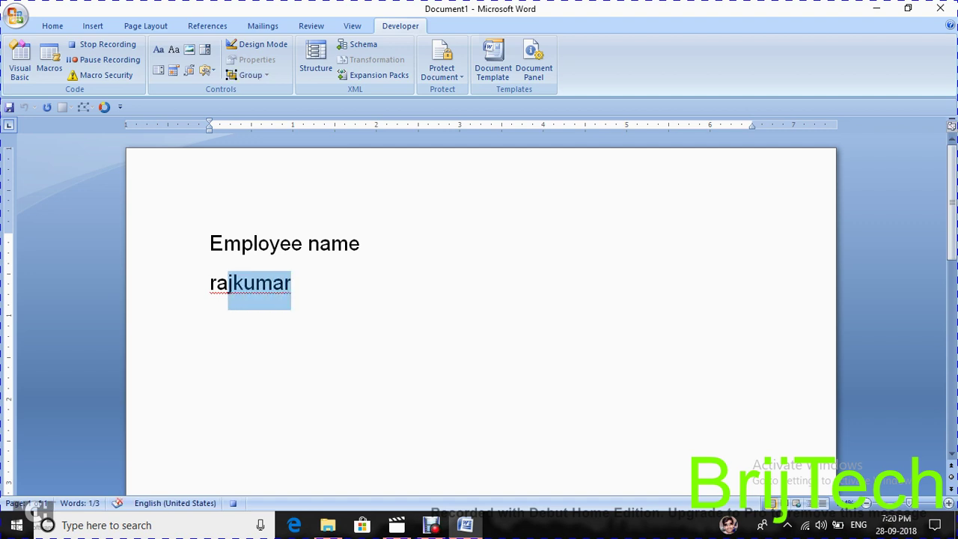
{"action": "key", "text": "shift+Left"}
{"action": "key", "text": "shift+Left"}
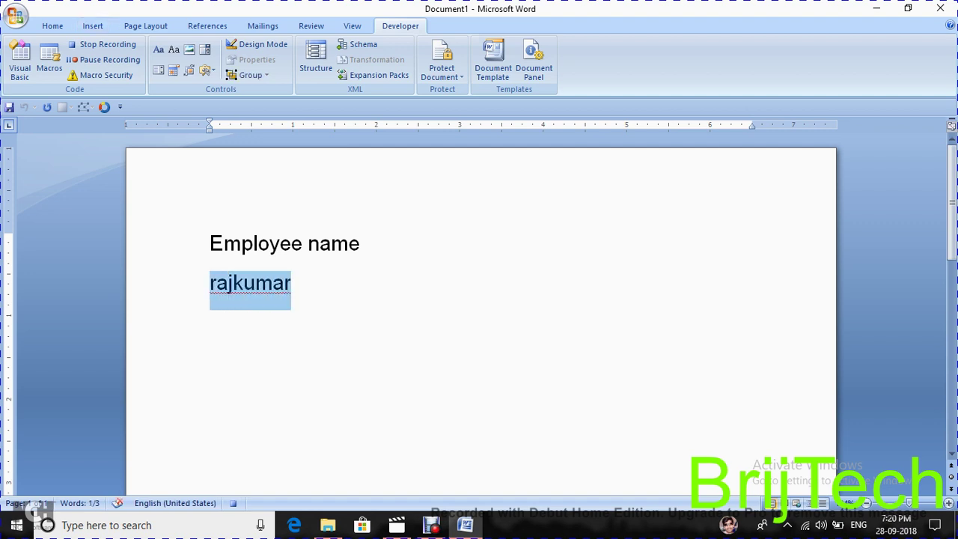
- Make rajkumar bold, italic and underlined, and append ':-' after it
{"action": "left_click", "coordinate": [52, 26]}
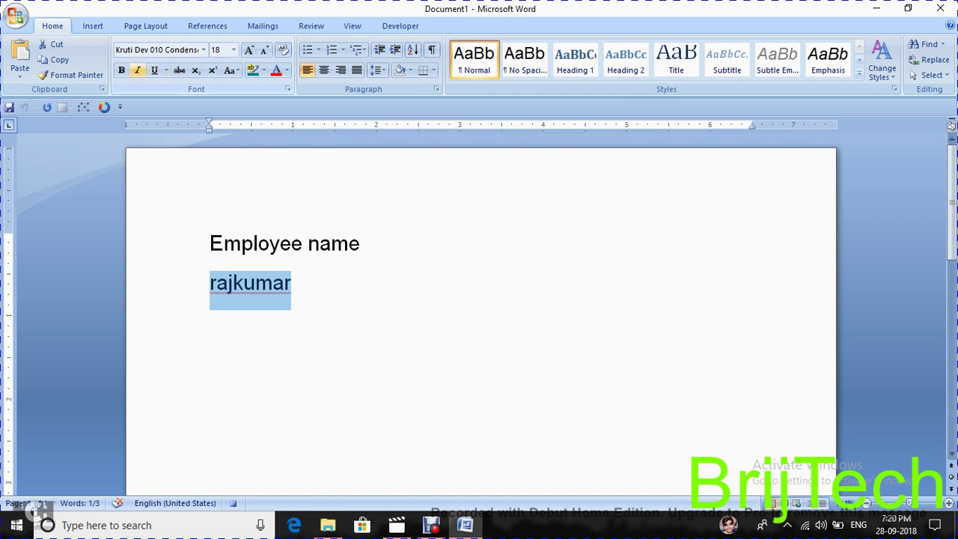
{"action": "left_click", "coordinate": [137, 70]}
{"action": "left_click", "coordinate": [122, 69]}
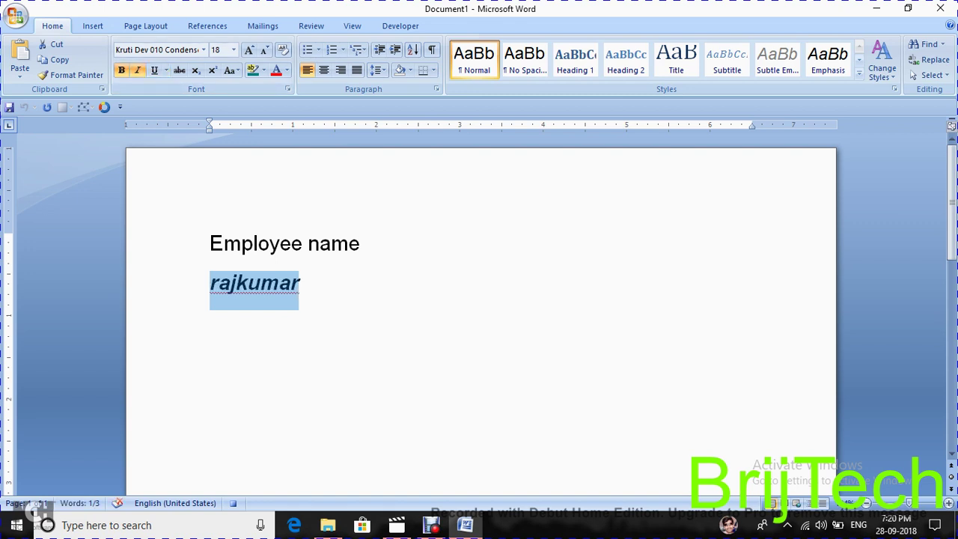
{"action": "left_click", "coordinate": [155, 70]}
{"action": "left_click", "coordinate": [300, 283]}
{"action": "type", "text": ":"}
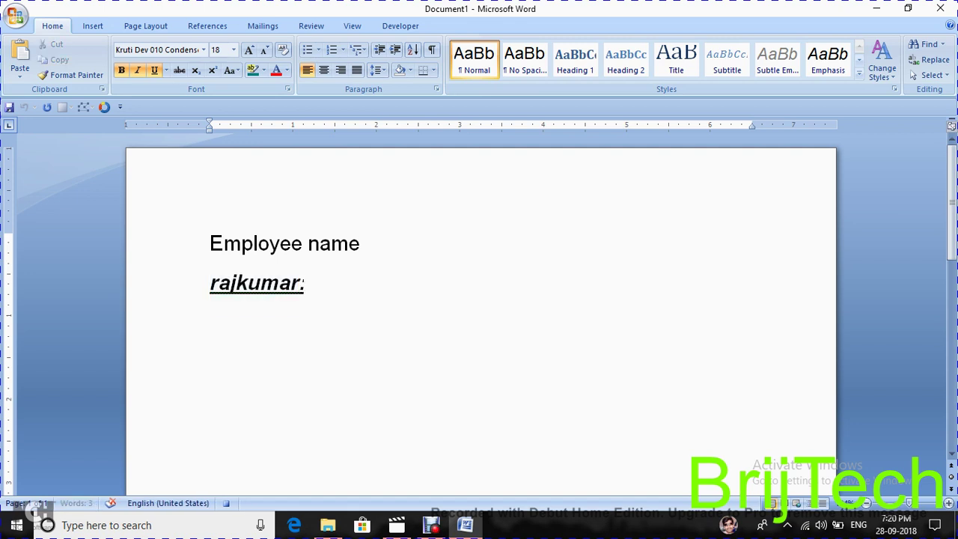
{"action": "type", "text": "-"}
- Add brijbhan:-, rajnish:-, gopal:- and shyam:- on separate lines
{"action": "key", "text": "Return"}
{"action": "type", "text": "brijbha"}
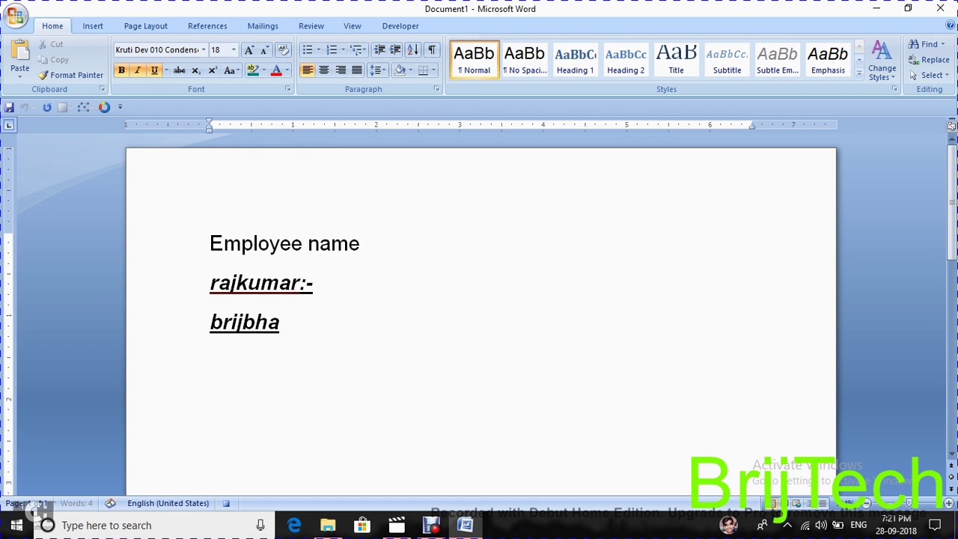
{"action": "type", "text": "n"}
{"action": "type", "text": ":-"}
{"action": "key", "text": "Return"}
{"action": "type", "text": "rajni"}
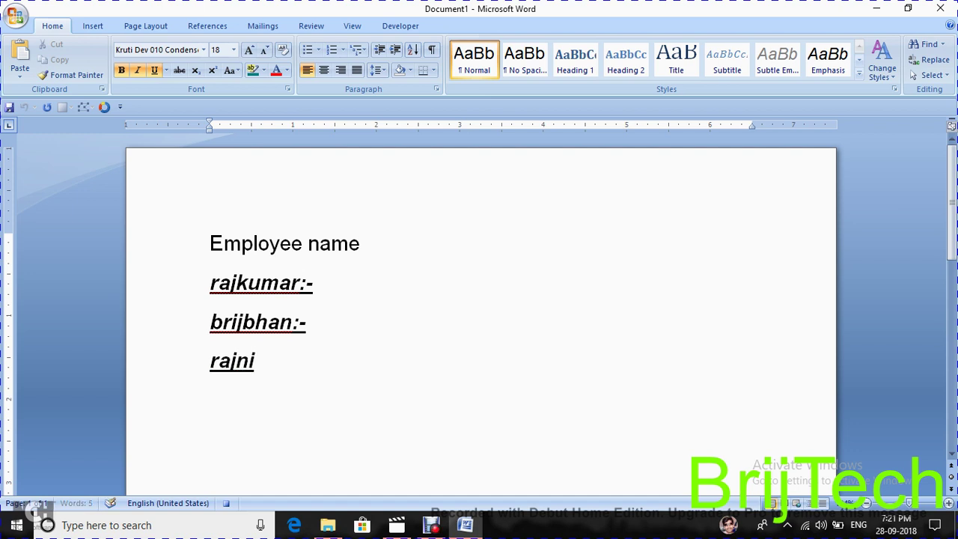
{"action": "type", "text": "sh:"}
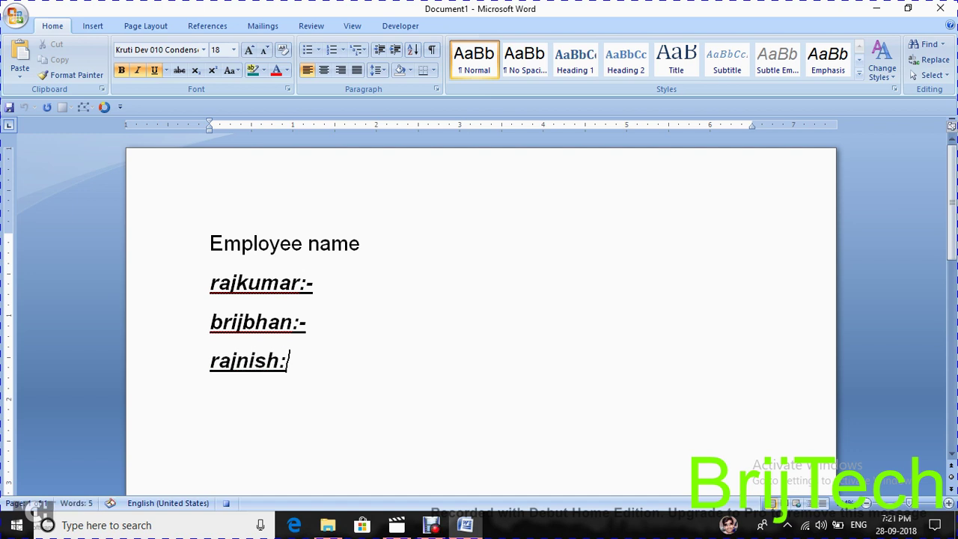
{"action": "type", "text": "-"}
{"action": "key", "text": "Return"}
{"action": "type", "text": "g"}
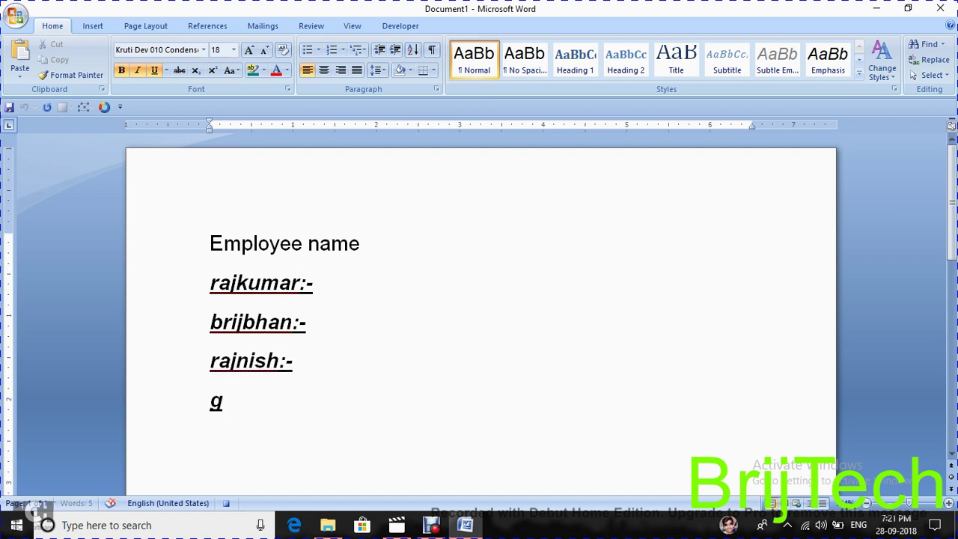
{"action": "type", "text": "opal"}
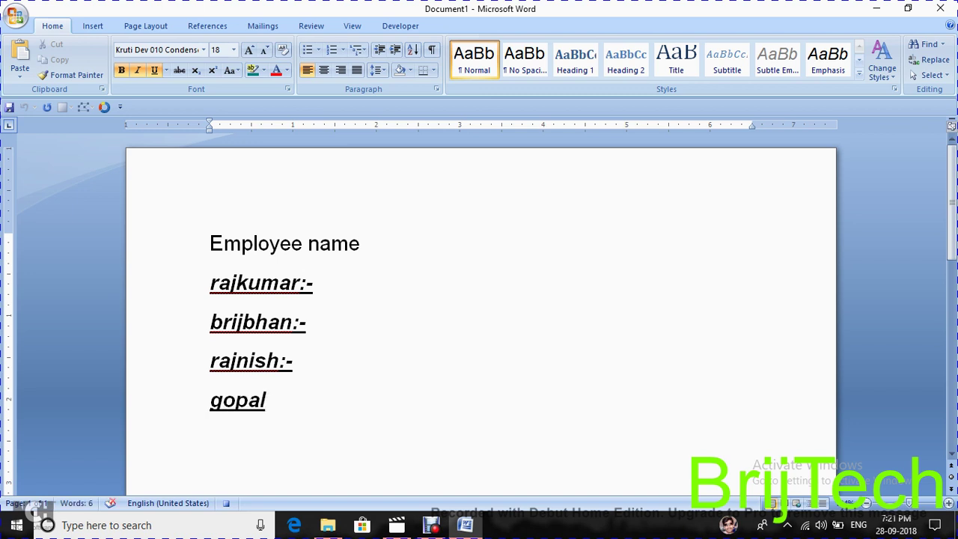
{"action": "type", "text": ":-"}
{"action": "key", "text": "Return"}
{"action": "type", "text": "shyam"}
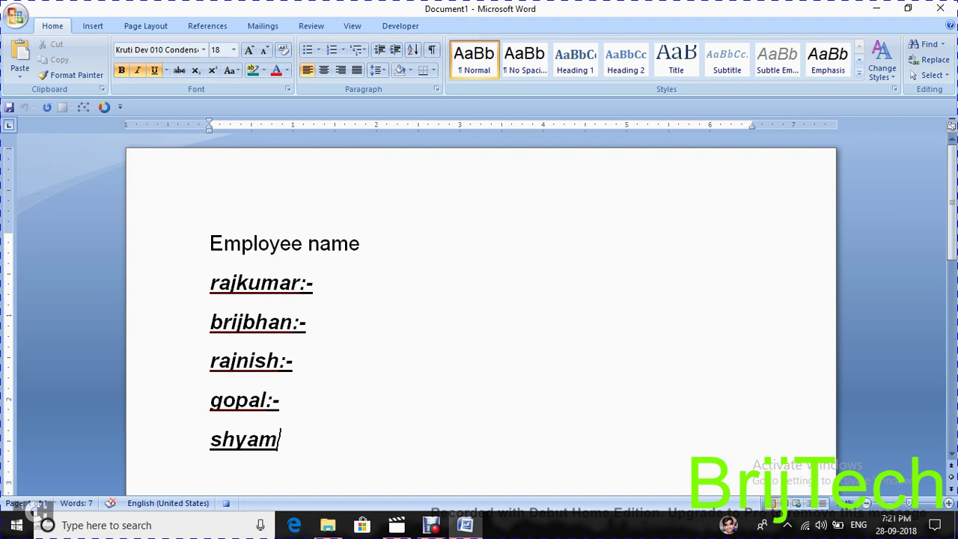
{"action": "type", "text": ":-"}
- Stop the macro recording and type 1 after rajkumar:-
{"action": "left_click", "coordinate": [400, 25]}
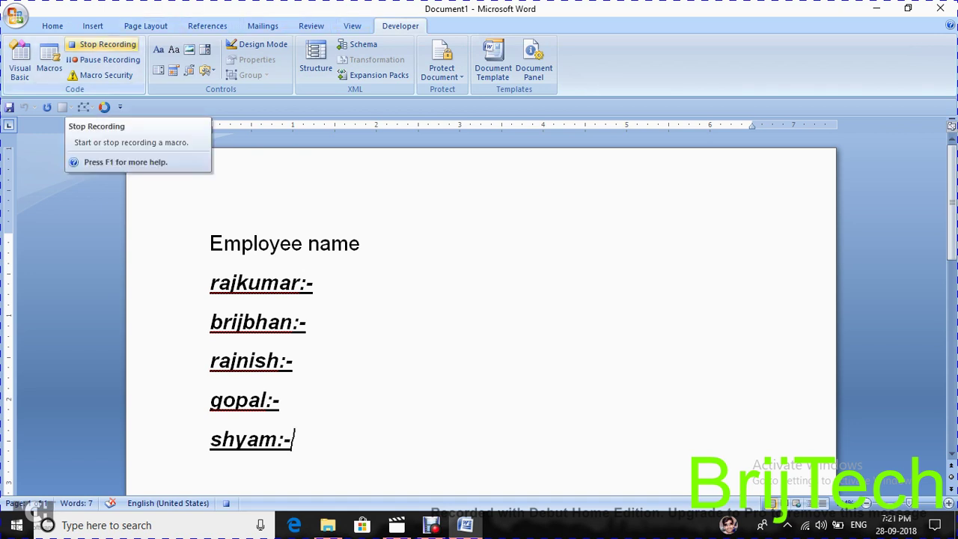
{"action": "left_click", "coordinate": [105, 44]}
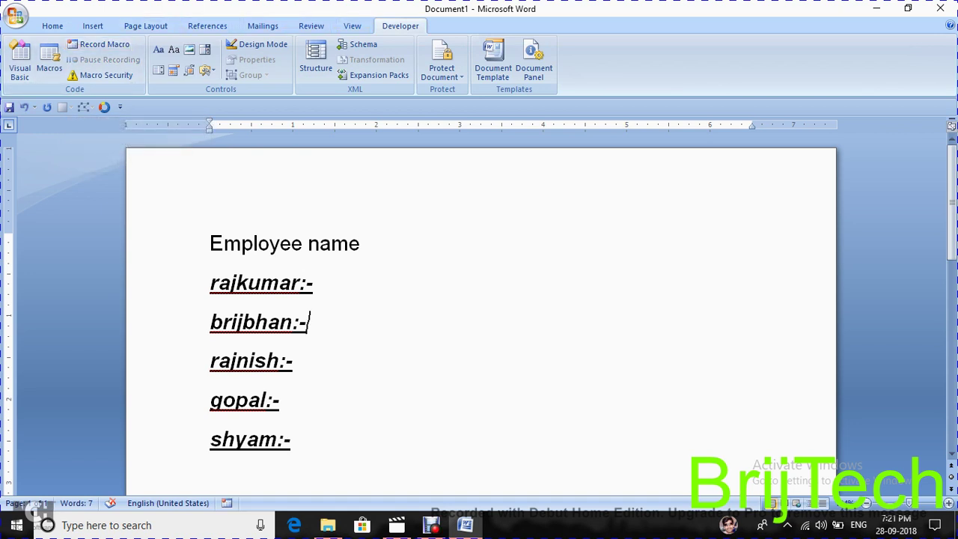
{"action": "left_click", "coordinate": [295, 360]}
{"action": "left_click", "coordinate": [308, 243]}
{"action": "key", "text": "Down"}
{"action": "key", "text": "End"}
{"action": "type", "text": "1"}
- Turn off underlining so the number 1 after rajkumar:- is plain
{"action": "left_click", "coordinate": [52, 25]}
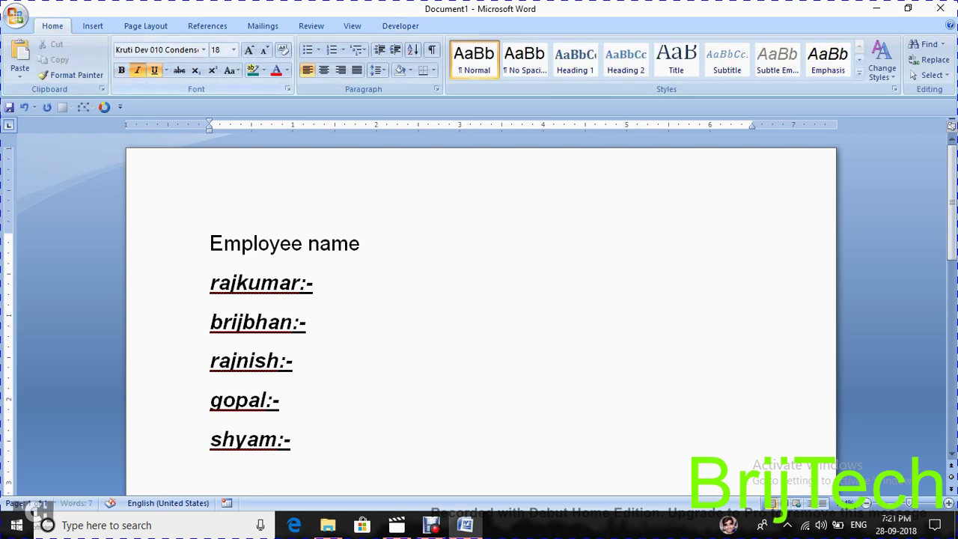
{"action": "left_click", "coordinate": [155, 69]}
{"action": "type", "text": "1"}
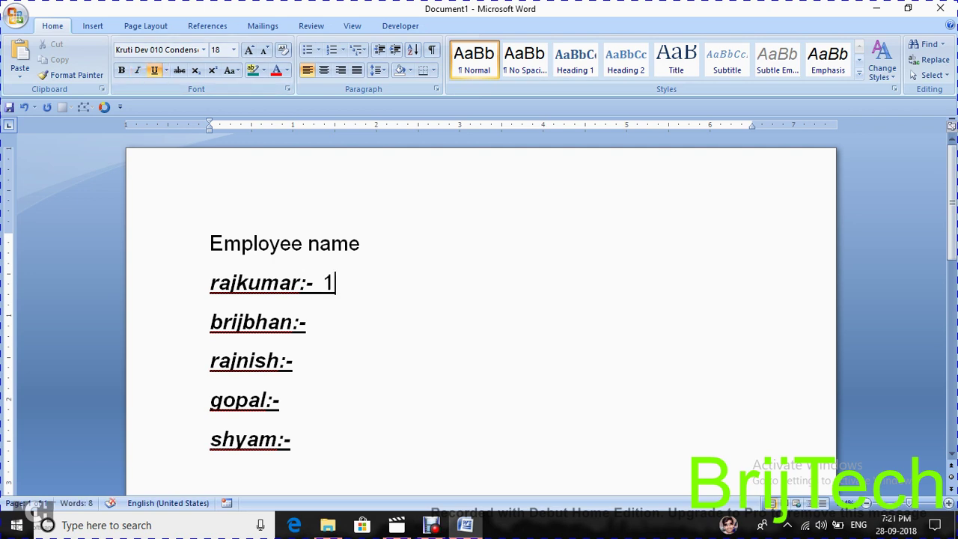
{"action": "key", "text": "BackSpace"}
{"action": "key", "text": "ctrl+u"}
{"action": "type", "text": "21"}
{"action": "key", "text": "BackSpace"}
{"action": "key", "text": "BackSpace"}
{"action": "type", "text": "1"}
- Number brijbhan, rajnish, gopal and shyam as 2, 3, 4 and 5
{"action": "left_click", "coordinate": [306, 322]}
{"action": "type", "text": "2"}
{"action": "left_click", "coordinate": [294, 361]}
{"action": "type", "text": "3"}
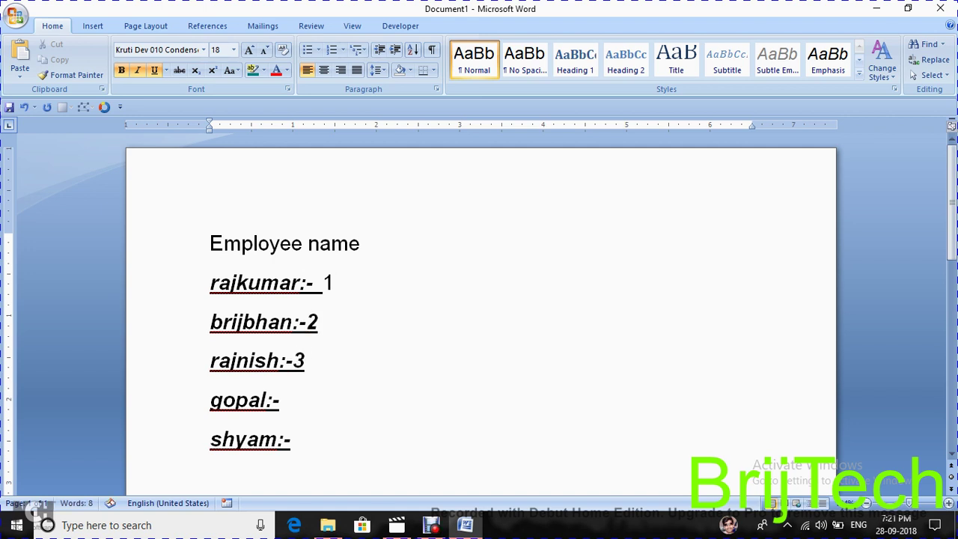
{"action": "left_click", "coordinate": [281, 401]}
{"action": "type", "text": "4"}
{"action": "left_click", "coordinate": [294, 440]}
{"action": "type", "text": "5"}
- Paste a copy of the Employee name list below the numbered list and add another
{"action": "key", "text": "Return"}
{"action": "key", "text": "Return"}
{"action": "key", "text": "Return"}
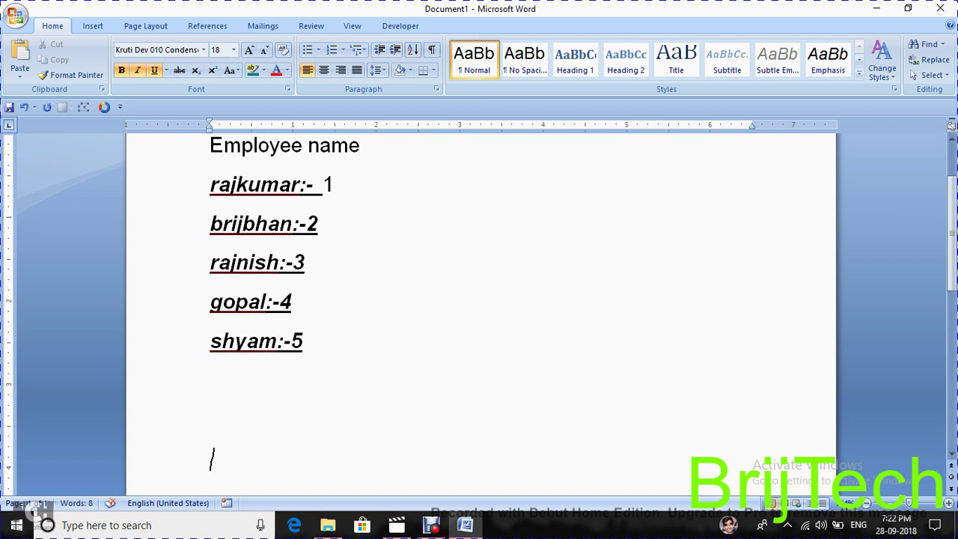
{"action": "type", "text": "Employee name rajkumar:- brijbhan:- rajnish:- gopal:- shyam:-"}
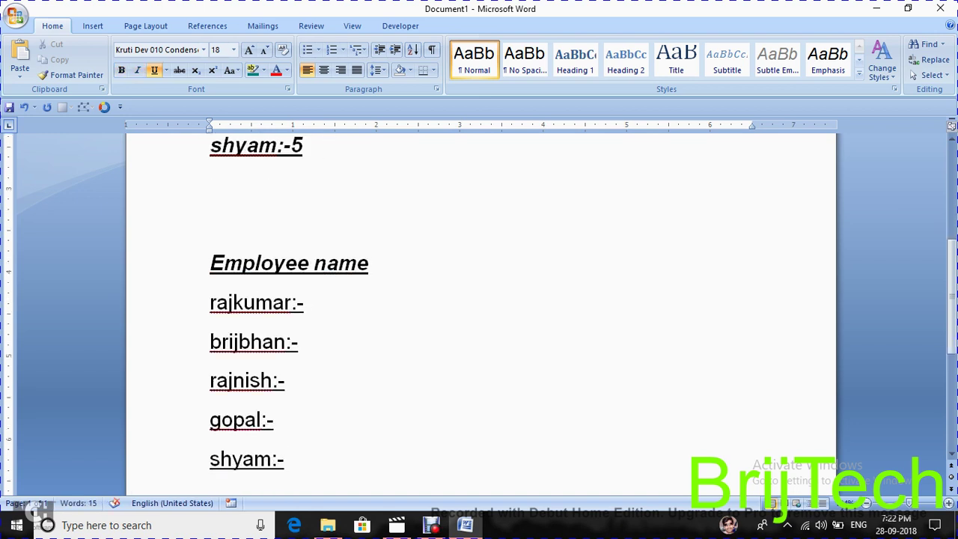
{"action": "scroll", "coordinate": [479, 314], "scroll_direction": "up", "scroll_amount": 4}
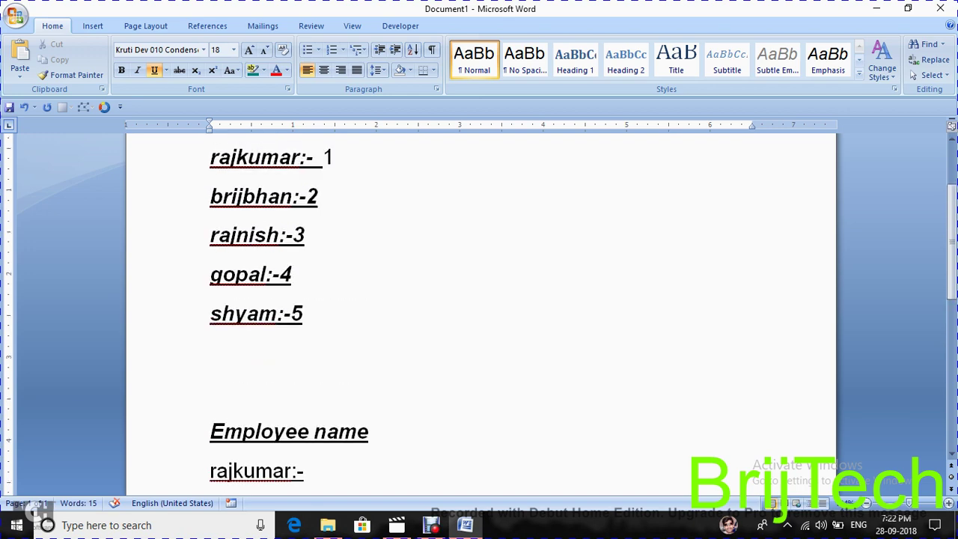
{"action": "scroll", "coordinate": [480, 315], "scroll_direction": "down", "scroll_amount": 5}
{"action": "scroll", "coordinate": [479, 314], "scroll_direction": "down", "scroll_amount": 1}
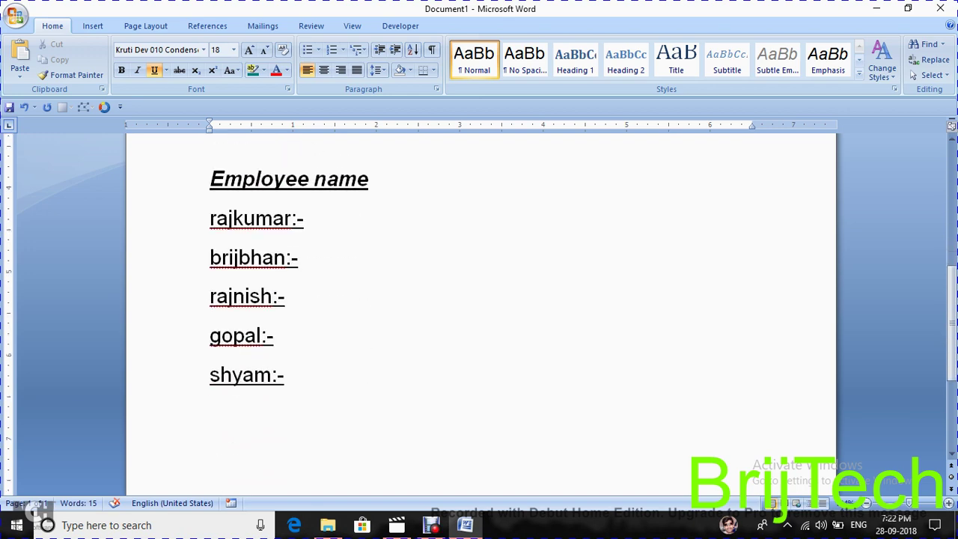
{"action": "scroll", "coordinate": [479, 314], "scroll_direction": "down", "scroll_amount": 1}
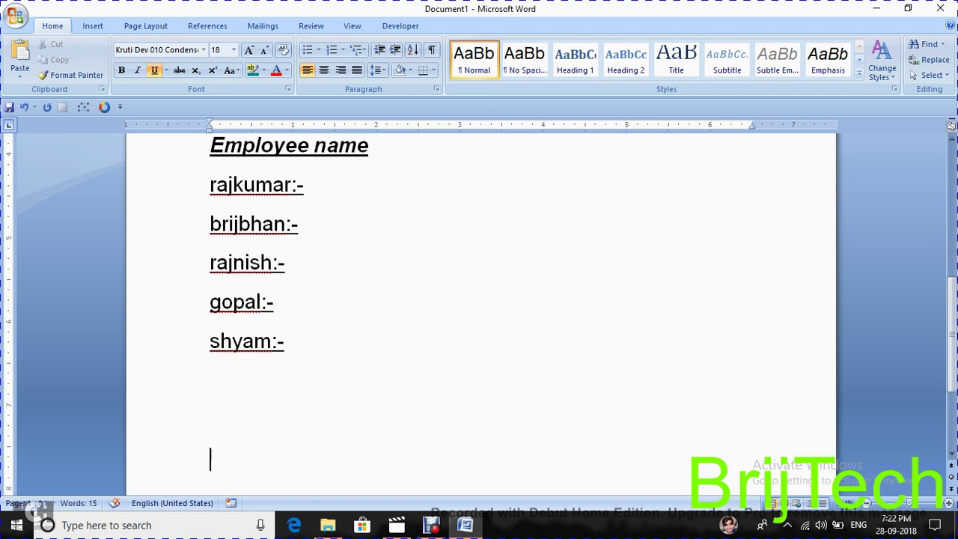
{"action": "key", "text": "ctrl+z"}
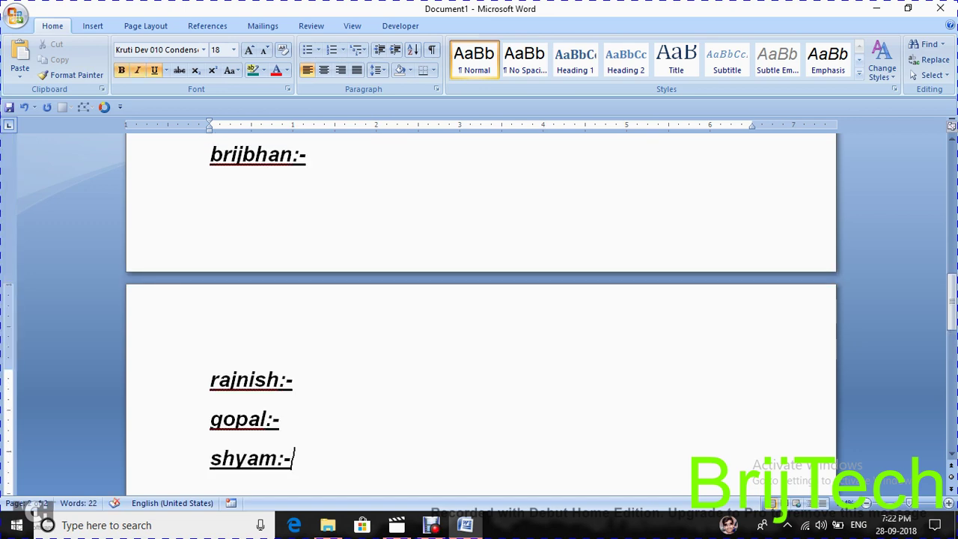
{"action": "scroll", "coordinate": [479, 315], "scroll_direction": "down", "scroll_amount": 5}
{"action": "key", "text": "ctrl+z"}
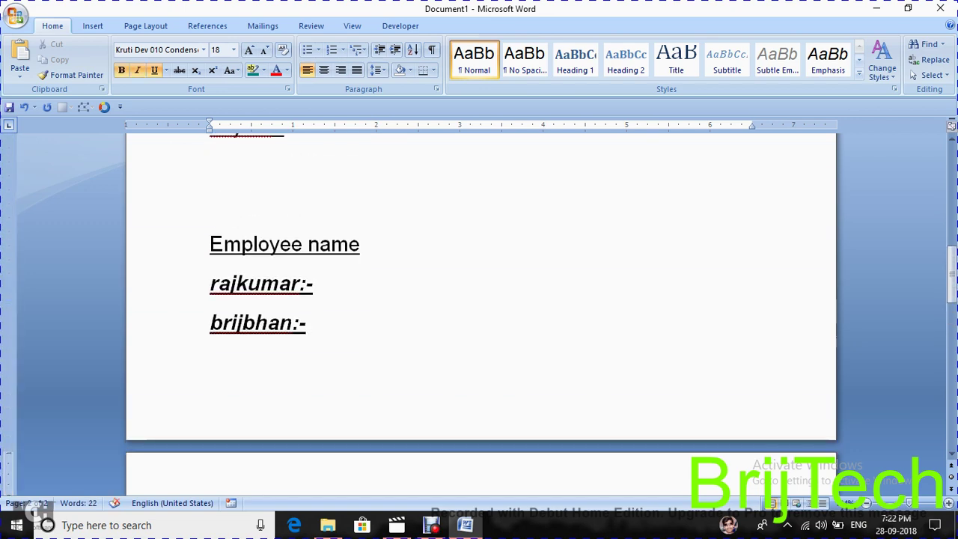
{"action": "key", "text": "ctrl+z"}
{"action": "key", "text": "ctrl+y"}
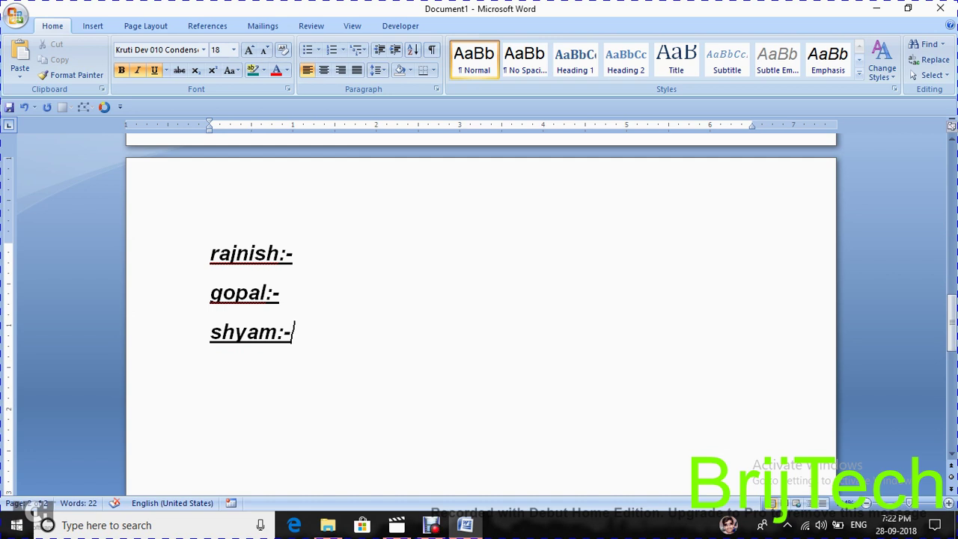
- Start a new empty line with bold, italic and underline turned off
{"action": "key", "text": "Return"}
{"action": "key", "text": "Return"}
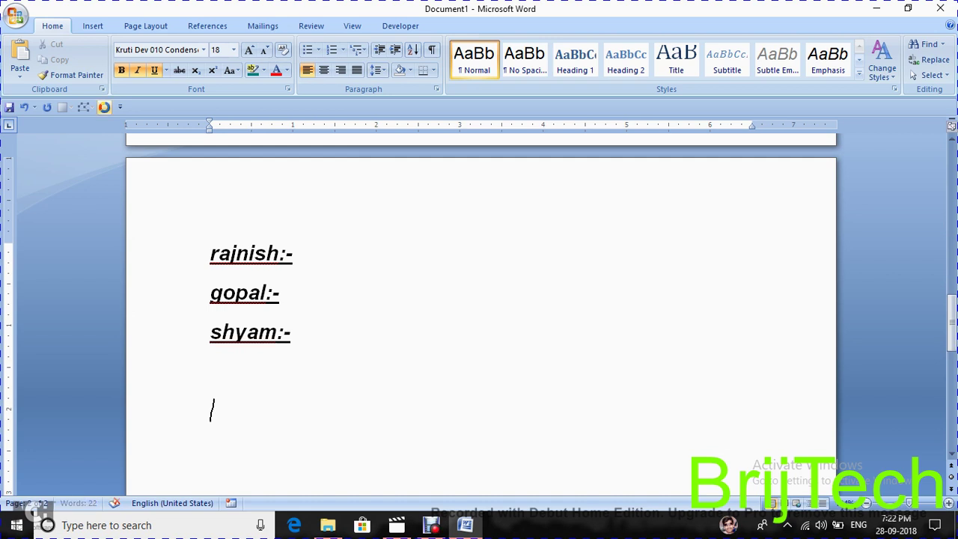
{"action": "key", "text": "ctrl+i"}
{"action": "key", "text": "ctrl+b"}
{"action": "key", "text": "ctrl+u"}
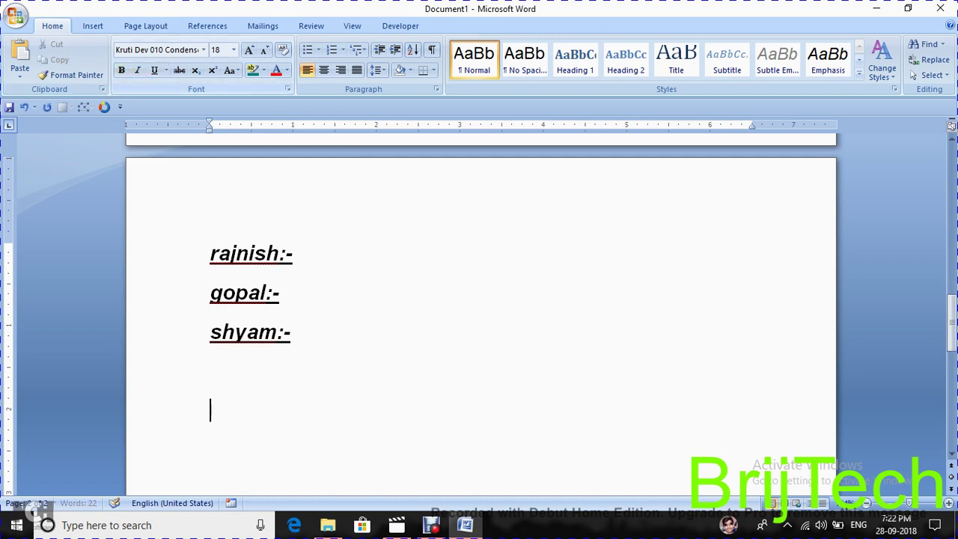
- Run the copyright macro from the Macros list, then dismiss the list
{"action": "left_click", "coordinate": [401, 26]}
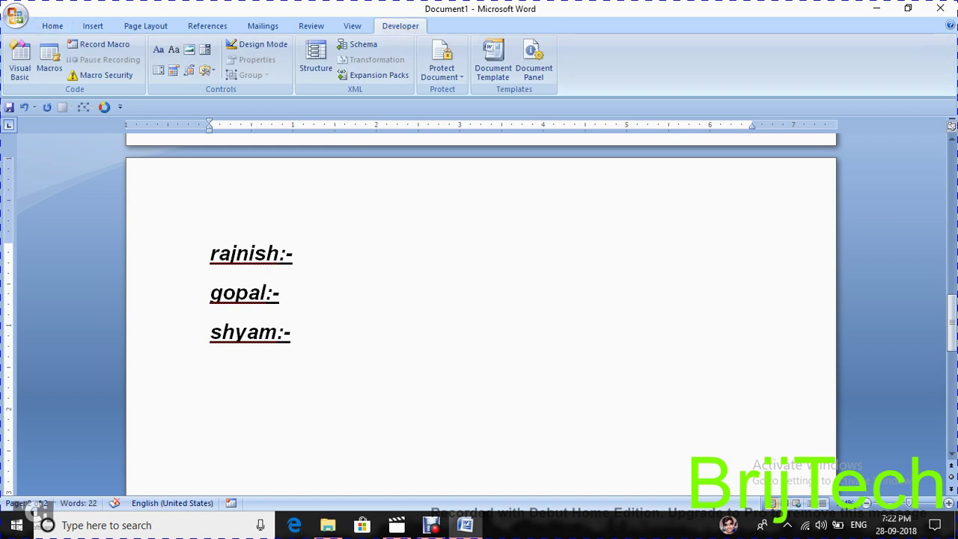
{"action": "left_click", "coordinate": [48, 60]}
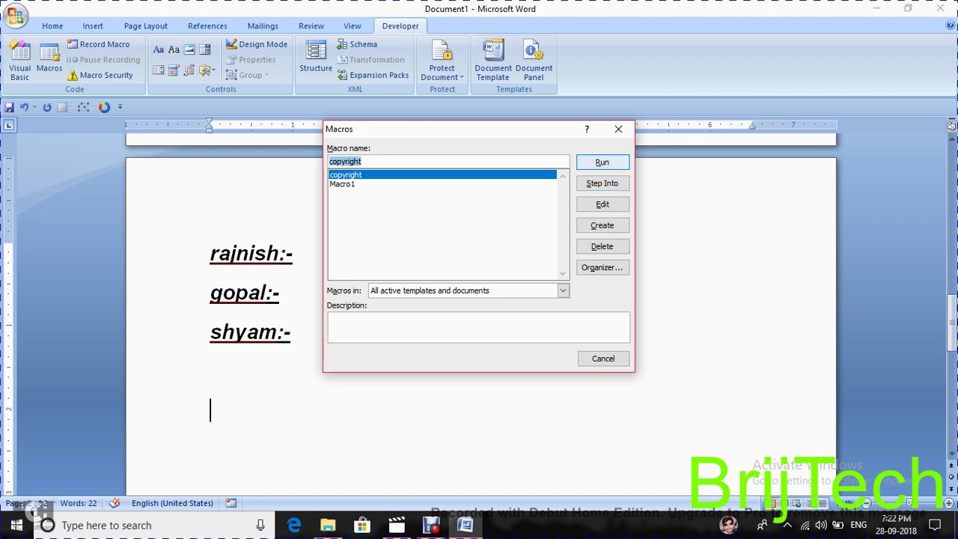
{"action": "key", "text": "Return"}
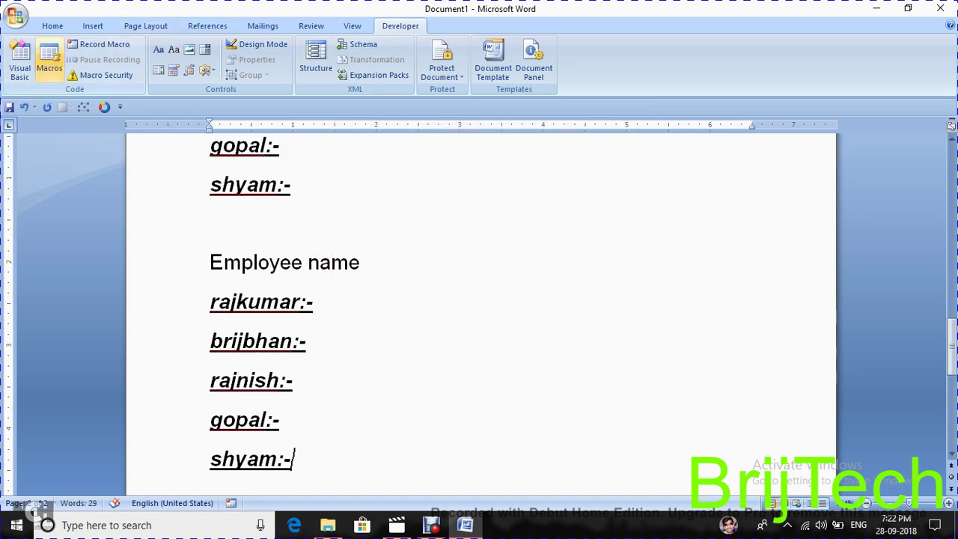
{"action": "left_click", "coordinate": [49, 59]}
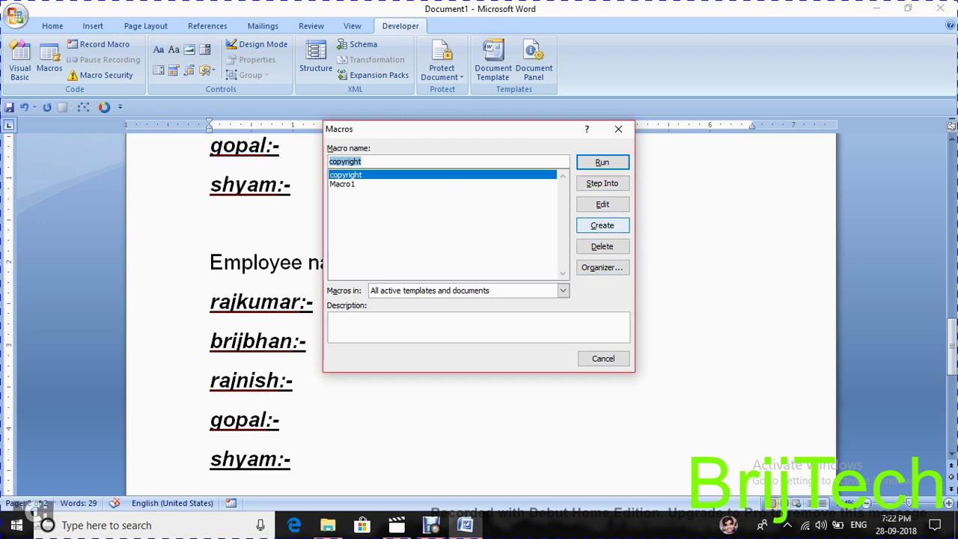
{"action": "left_click", "coordinate": [603, 359]}
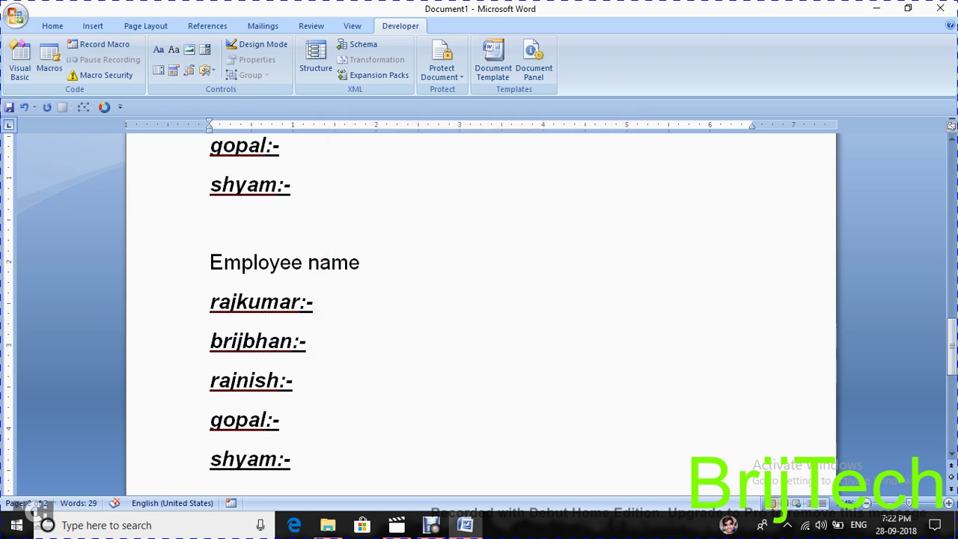
- Insert a name list with Ctrl+Shift+M, append 9 to rajkumar:- and brijbhan:-, then type 'ukufytsuk'
{"action": "scroll", "coordinate": [479, 314], "scroll_direction": "down", "scroll_amount": 1}
{"action": "scroll", "coordinate": [212, 458], "scroll_direction": "down", "scroll_amount": 1}
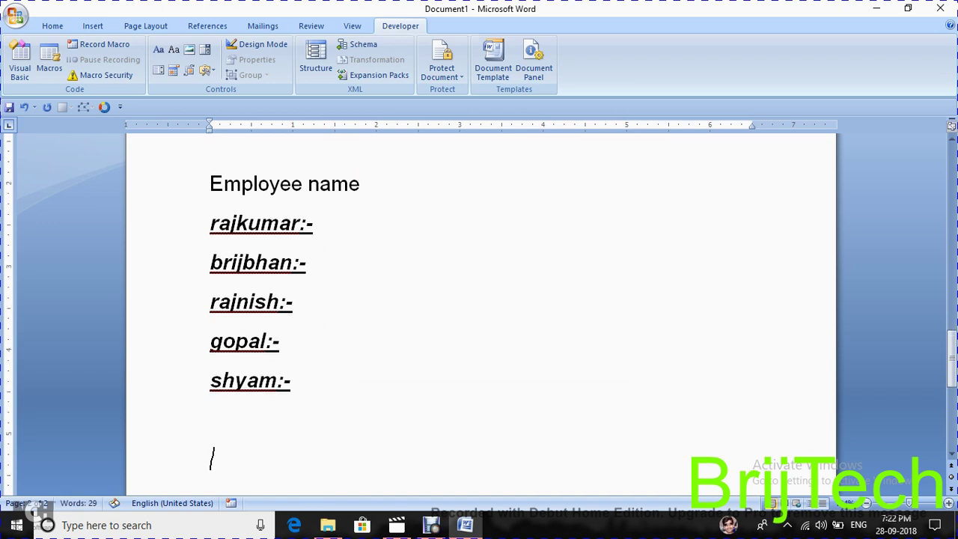
{"action": "key", "text": "ctrl+shift+m"}
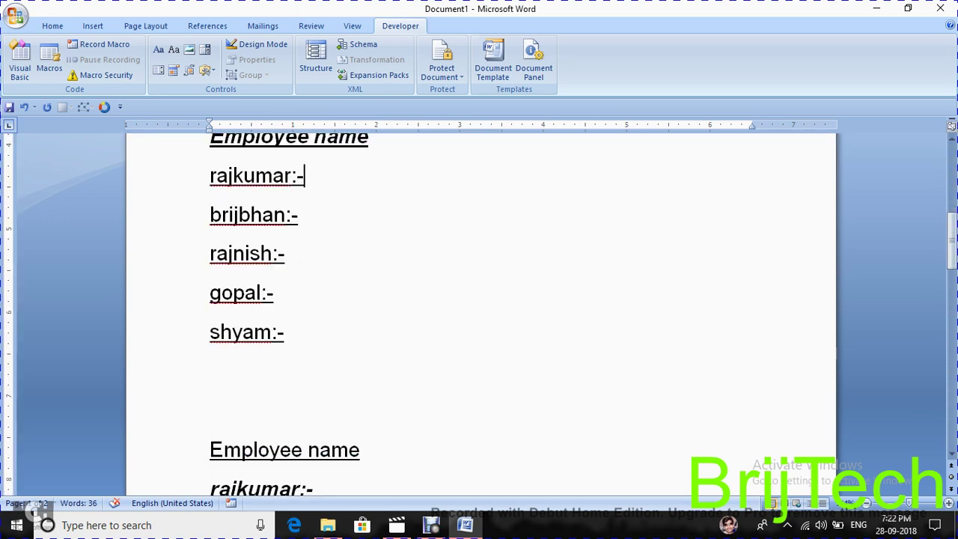
{"action": "type", "text": "9"}
{"action": "key", "text": "Down"}
{"action": "type", "text": "9"}
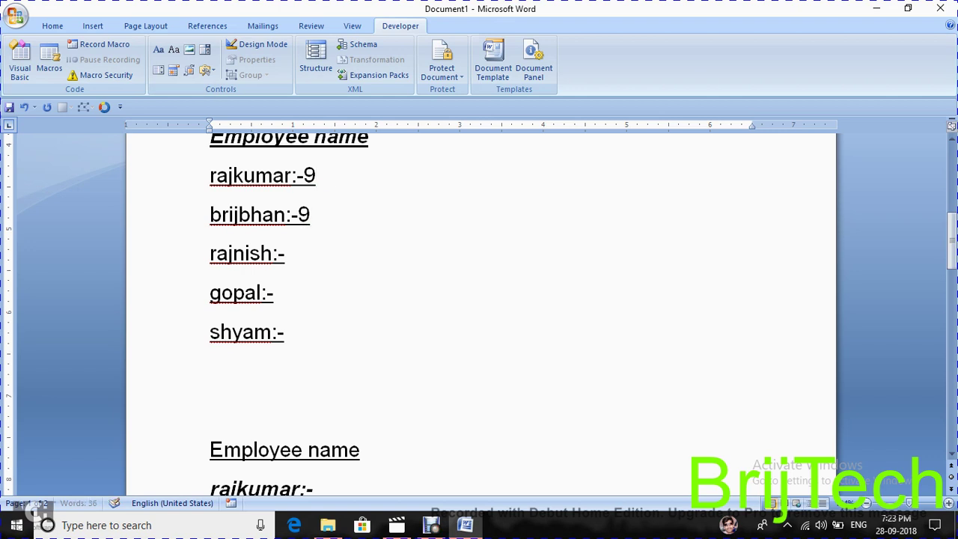
{"action": "key", "text": "Down"}
{"action": "type", "text": "u"}
{"action": "type", "text": "kufytsuk"}
- Add 'uswli' after rajnish on page 2 and scroll through the document
{"action": "scroll", "coordinate": [480, 315], "scroll_direction": "down", "scroll_amount": 3}
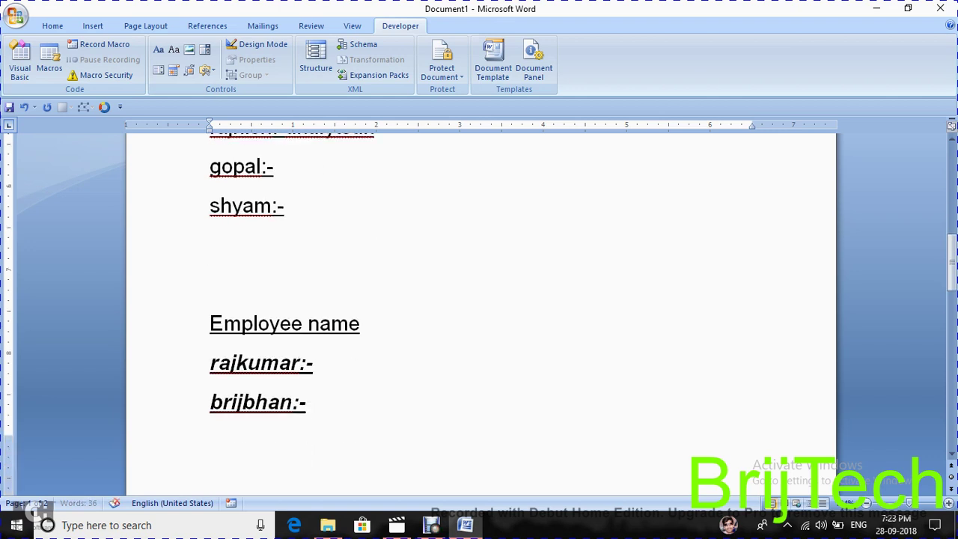
{"action": "scroll", "coordinate": [479, 314], "scroll_direction": "down", "scroll_amount": 3}
{"action": "scroll", "coordinate": [480, 320], "scroll_direction": "down", "scroll_amount": 1}
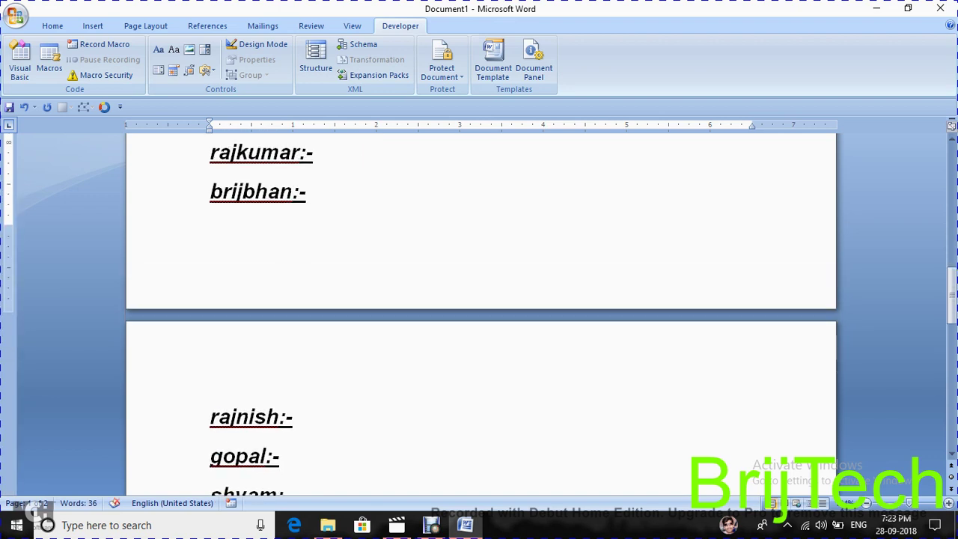
{"action": "left_click", "coordinate": [294, 417]}
{"action": "type", "text": "uswli"}
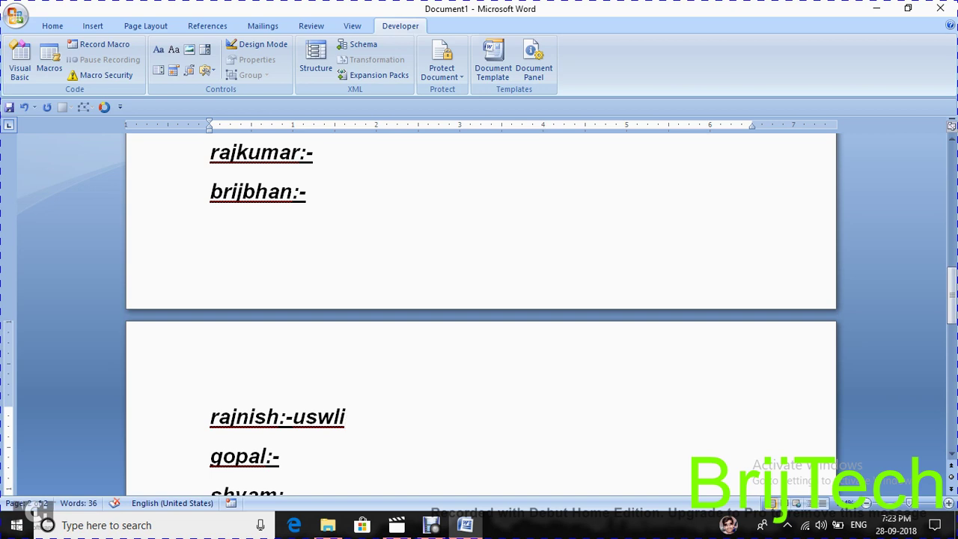
{"action": "scroll", "coordinate": [480, 314], "scroll_direction": "up", "scroll_amount": 2}
{"action": "scroll", "coordinate": [480, 315], "scroll_direction": "up", "scroll_amount": 5}
{"action": "scroll", "coordinate": [479, 314], "scroll_direction": "up", "scroll_amount": 3}
{"action": "scroll", "coordinate": [479, 315], "scroll_direction": "up", "scroll_amount": 5}
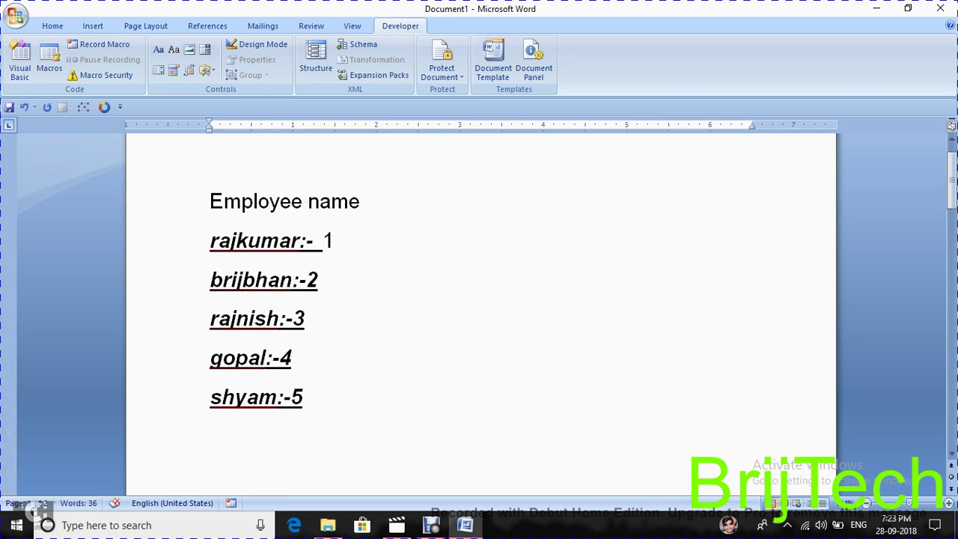
{"action": "scroll", "coordinate": [479, 314], "scroll_direction": "up", "scroll_amount": 1}
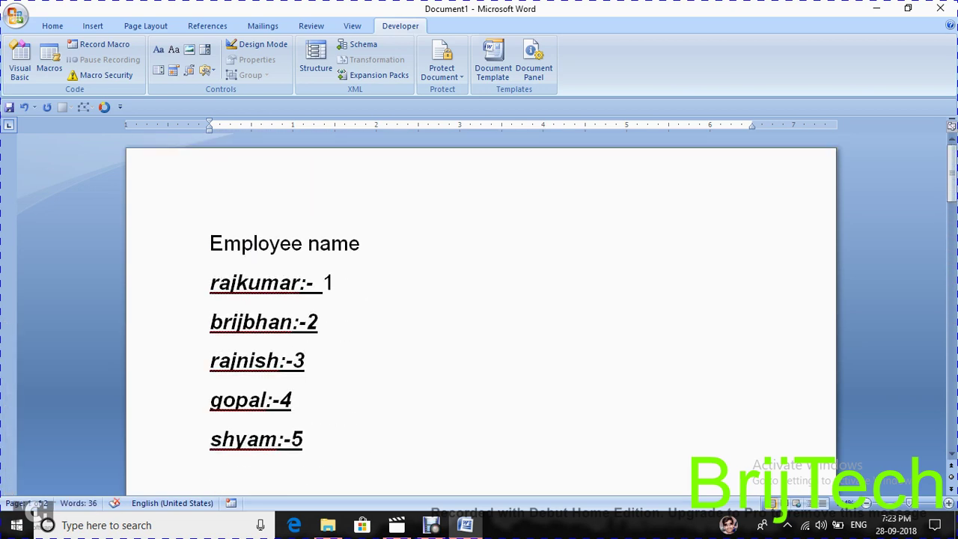
{"action": "scroll", "coordinate": [479, 315], "scroll_direction": "down", "scroll_amount": 3}
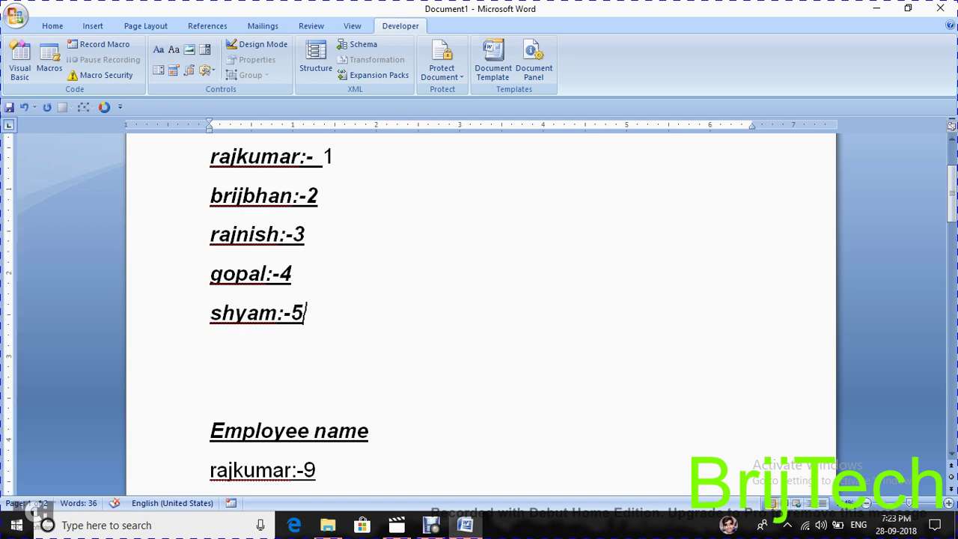
{"action": "scroll", "coordinate": [479, 315], "scroll_direction": "down", "scroll_amount": 10}
{"action": "scroll", "coordinate": [479, 314], "scroll_direction": "up", "scroll_amount": 2}
{"action": "scroll", "coordinate": [479, 315], "scroll_direction": "down", "scroll_amount": 5}
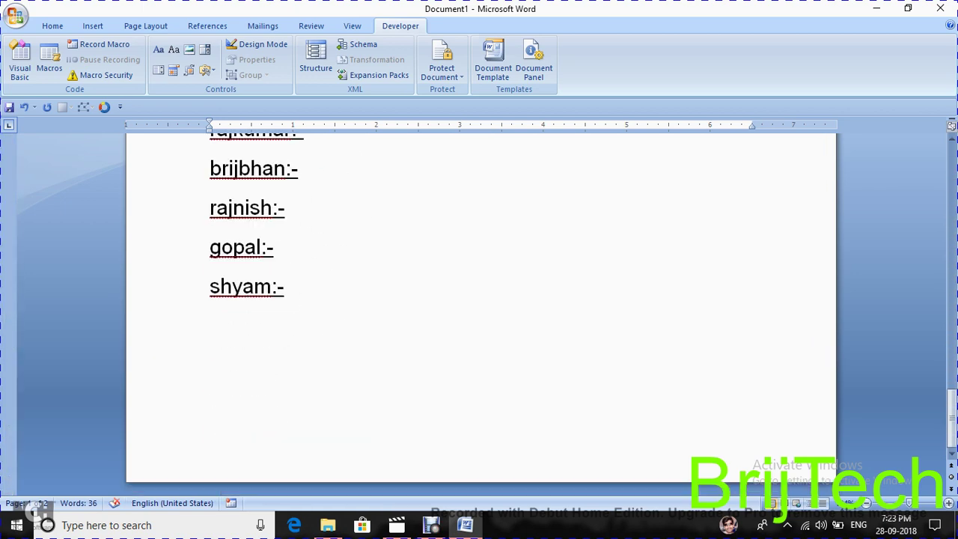
{"action": "scroll", "coordinate": [479, 315], "scroll_direction": "up", "scroll_amount": 1}
{"action": "scroll", "coordinate": [479, 314], "scroll_direction": "up", "scroll_amount": 2}
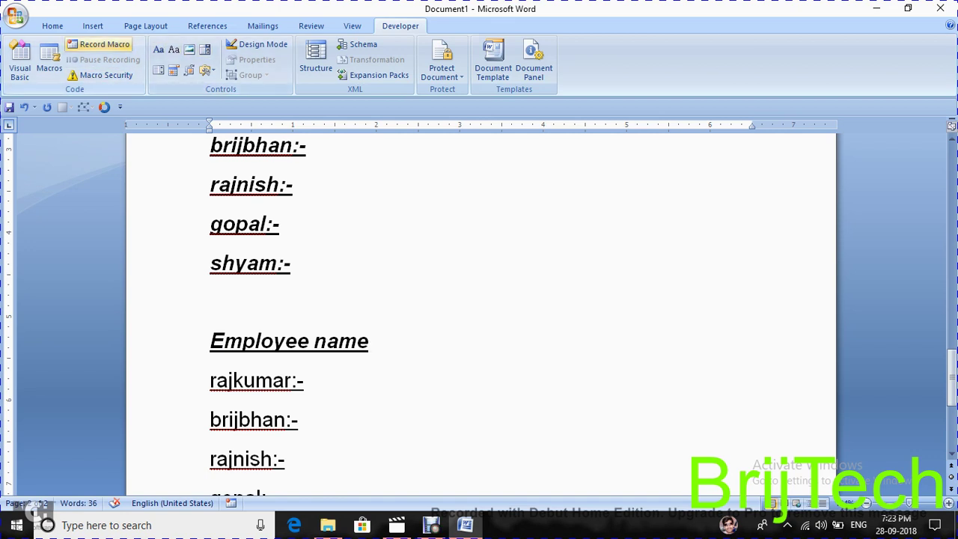
- Start recording a macro named line with the Alt+L shortcut assigned
{"action": "left_click", "coordinate": [101, 44]}
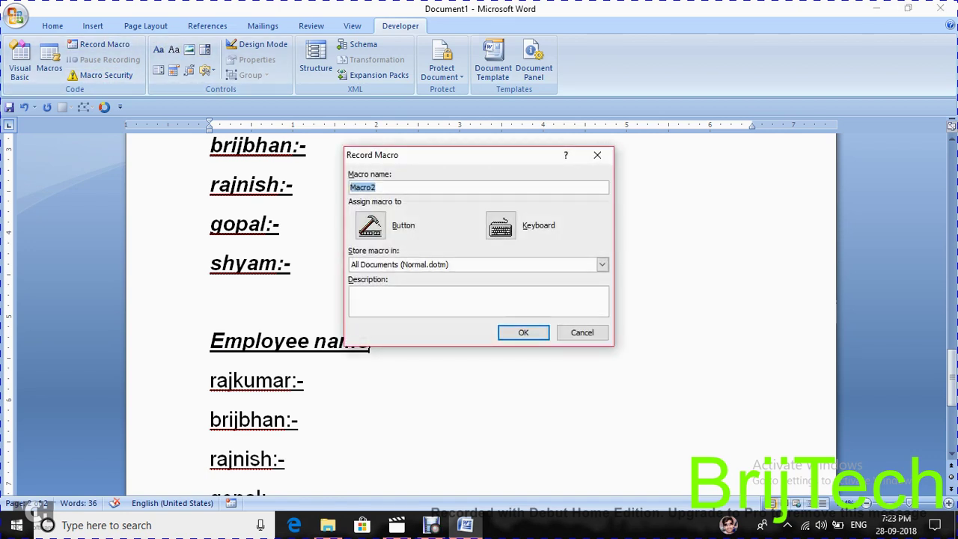
{"action": "key", "text": "BackSpace"}
{"action": "type", "text": "line"}
{"action": "left_click", "coordinate": [501, 226]}
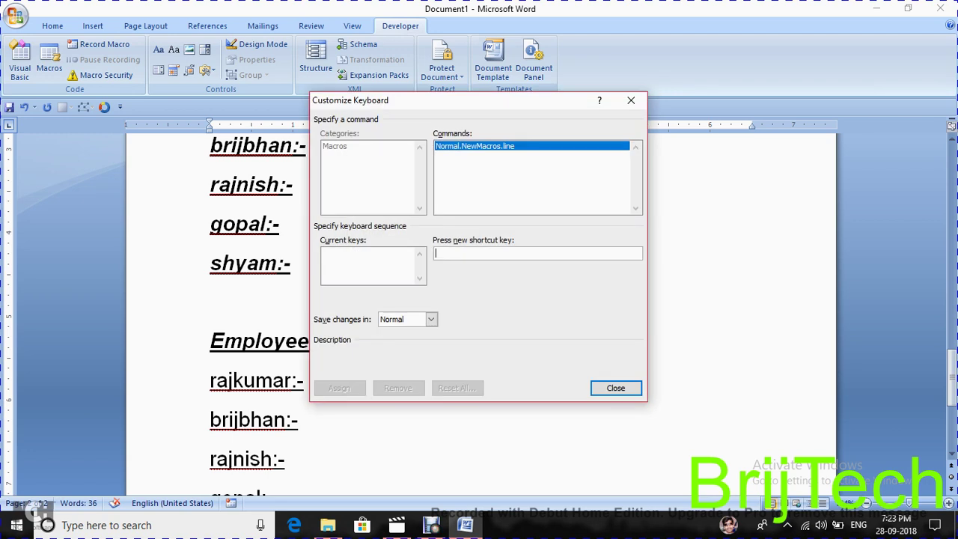
{"action": "key", "text": "alt+l"}
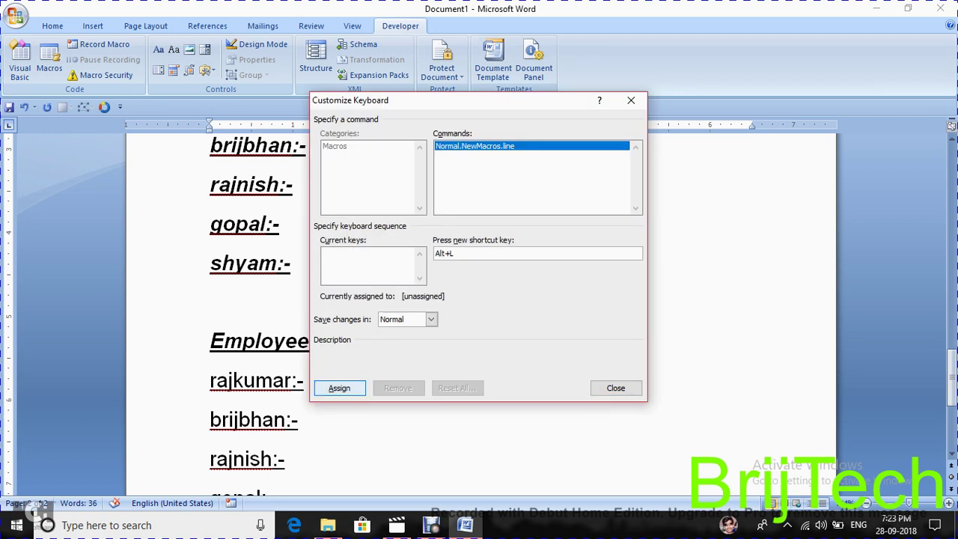
{"action": "key", "text": "Return"}
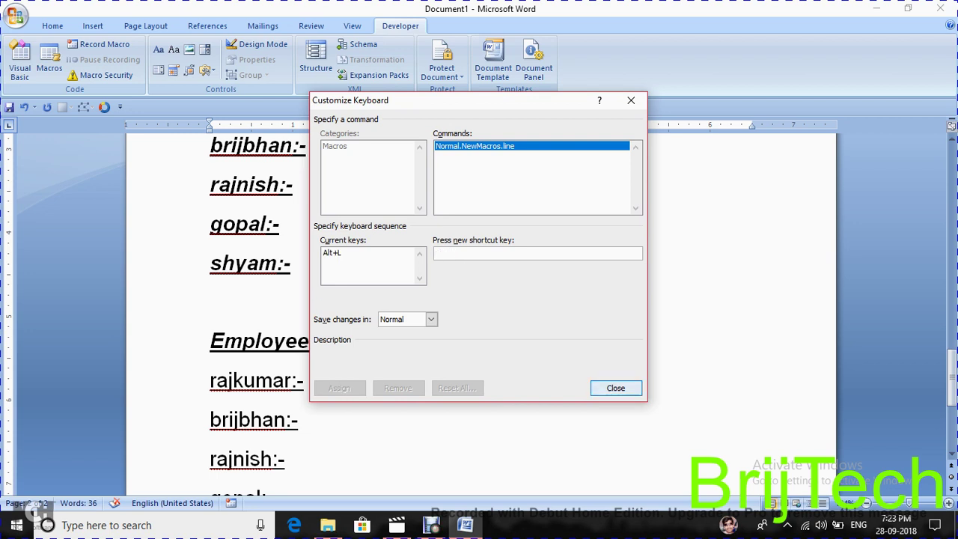
{"action": "key", "text": "Return"}
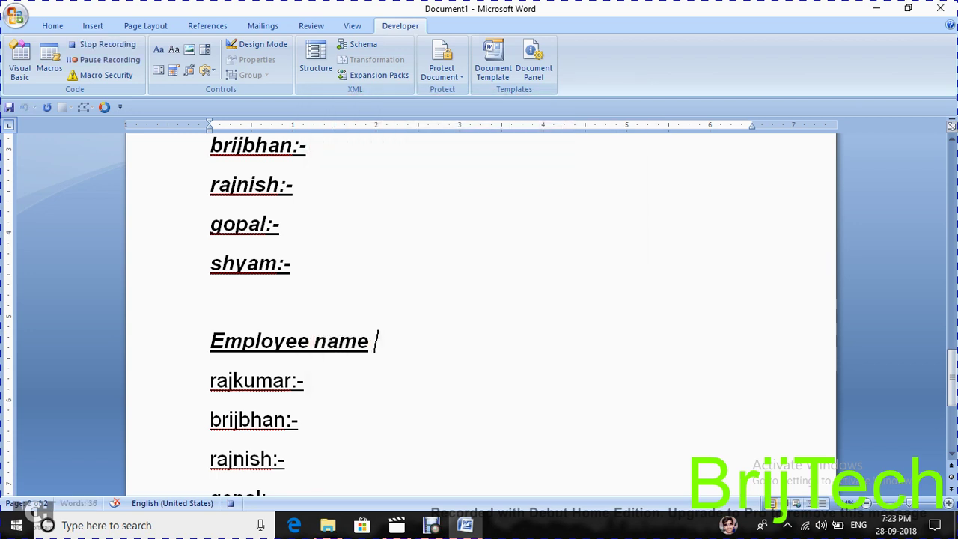
- Type '--->' in plain formatting after Employee name, then stop recording the line macro
{"action": "type", "text": "--"}
{"action": "key", "text": "BackSpace"}
{"action": "key", "text": "BackSpace"}
{"action": "left_click", "coordinate": [53, 26]}
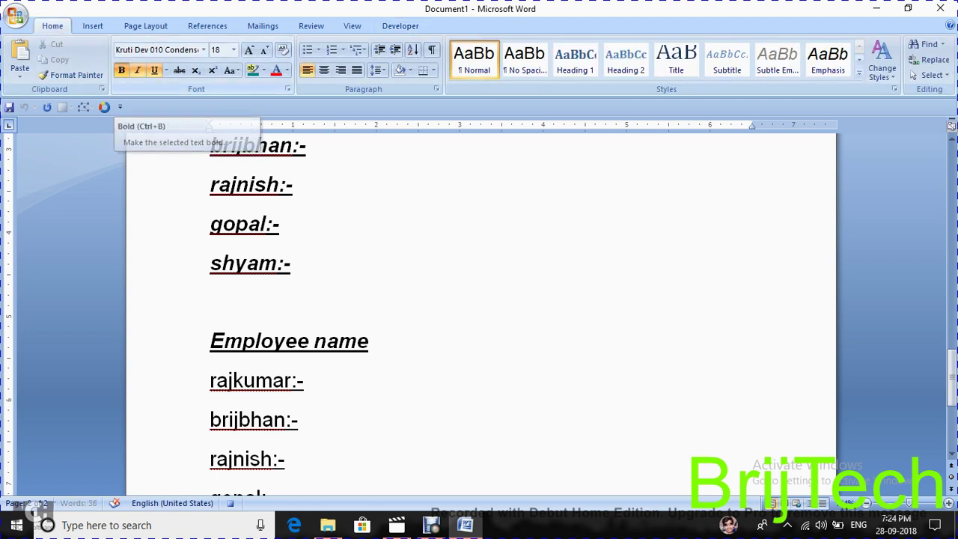
{"action": "key", "text": "ctrl+space"}
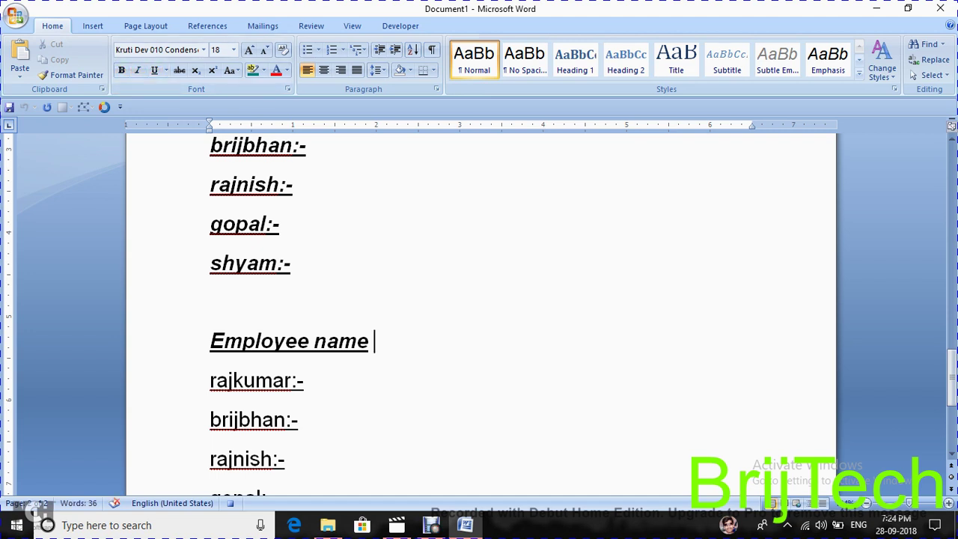
{"action": "type", "text": "---"}
{"action": "type", "text": ">"}
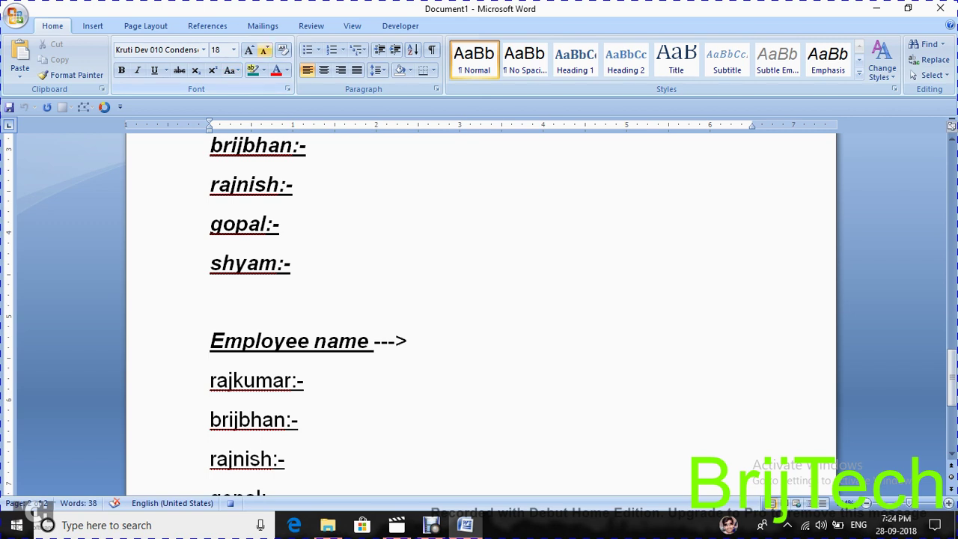
{"action": "left_click", "coordinate": [401, 26]}
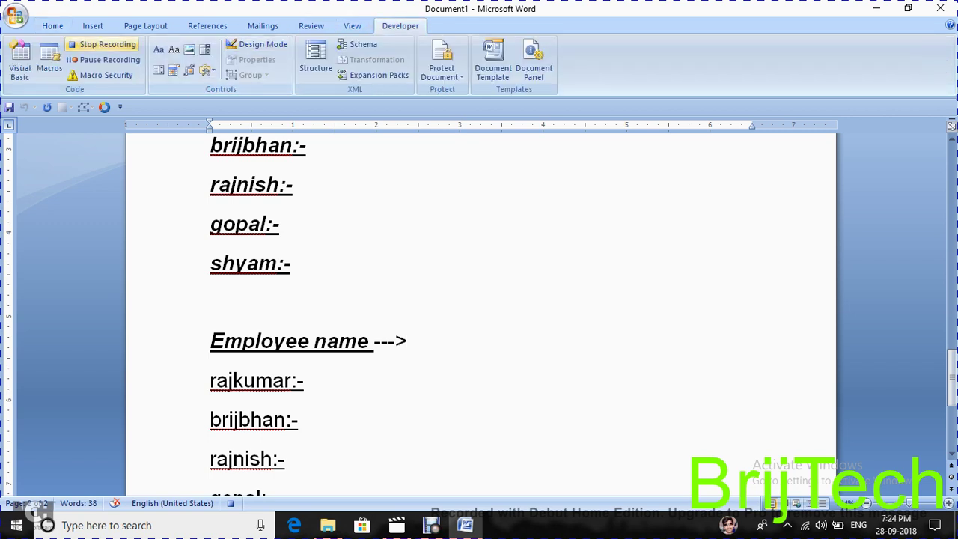
{"action": "left_click", "coordinate": [105, 44]}
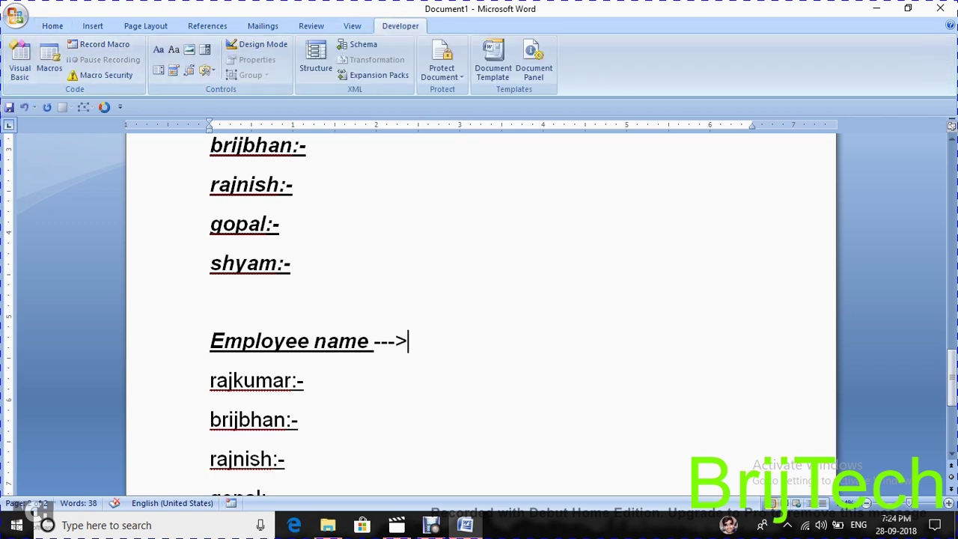
- Append '--->' after rajkumar:- and brijbhan:-, then open the Macros list with the cursor after rajnish:-
{"action": "left_click", "coordinate": [305, 380]}
{"action": "type", "text": "--->"}
{"action": "left_click", "coordinate": [299, 420]}
{"action": "type", "text": "--->"}
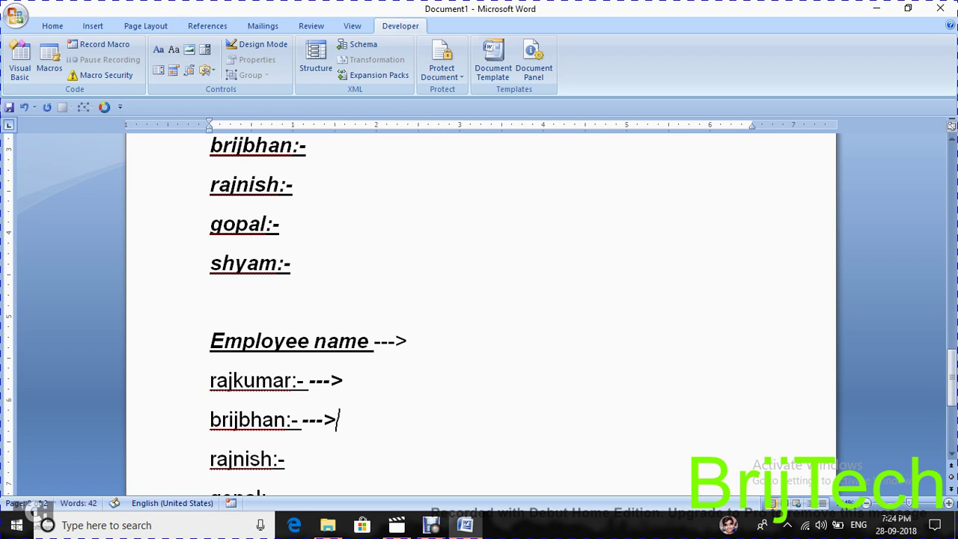
{"action": "left_click", "coordinate": [285, 459]}
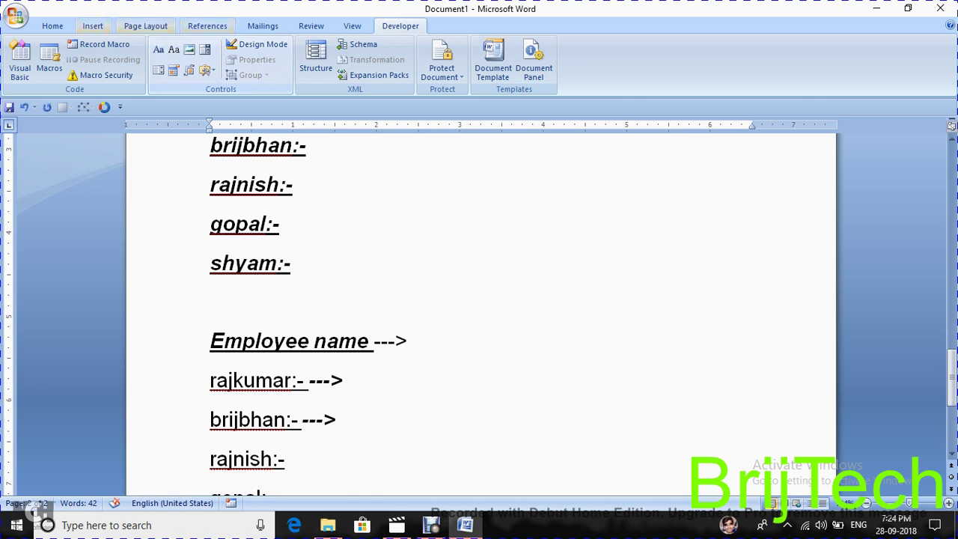
{"action": "left_click", "coordinate": [50, 58]}
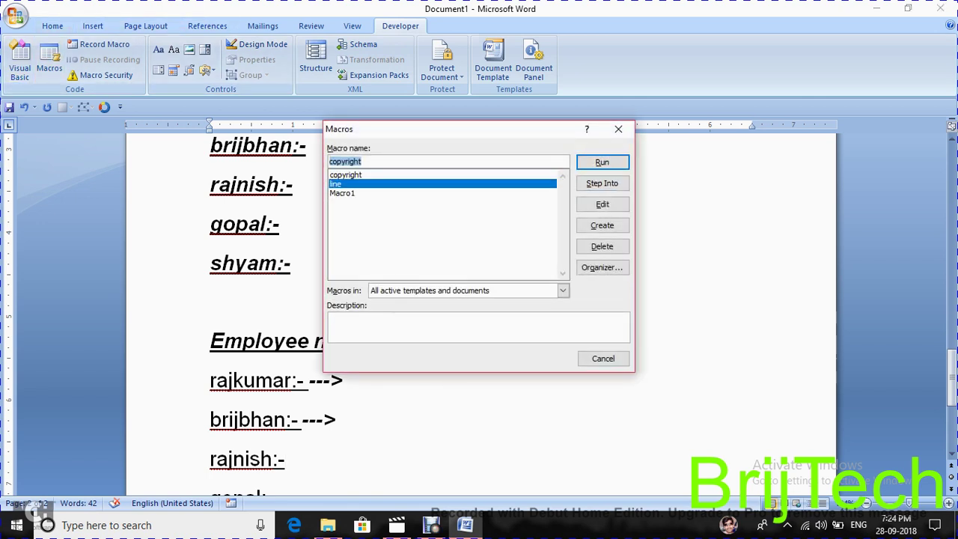
- Run the line macro after rajnish:-, then with Alt+L after gopal:- and shyam:-
{"action": "left_click", "coordinate": [336, 183]}
{"action": "left_click", "coordinate": [602, 161]}
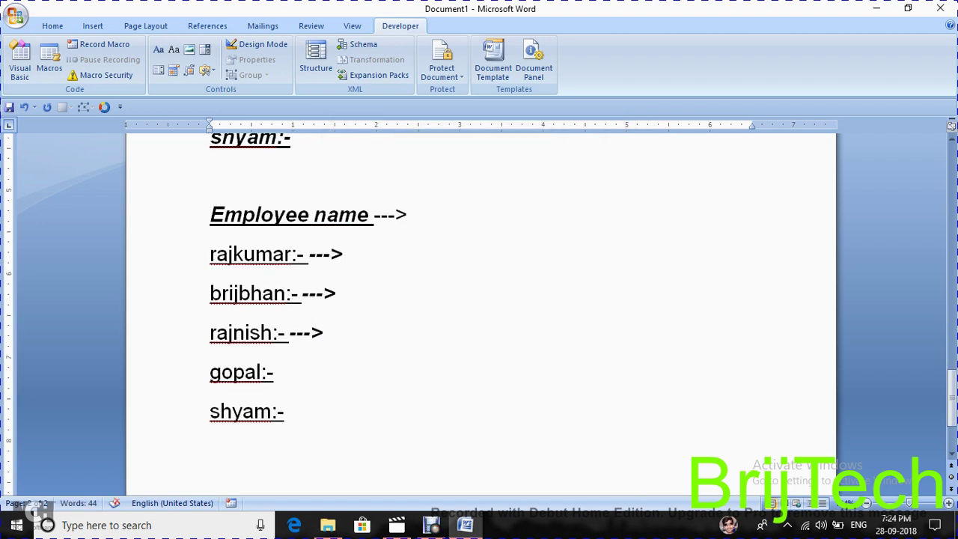
{"action": "left_click", "coordinate": [274, 372]}
{"action": "key", "text": "alt+l"}
{"action": "left_click", "coordinate": [285, 412]}
{"action": "key", "text": "alt+l"}
{"action": "scroll", "coordinate": [479, 314], "scroll_direction": "up", "scroll_amount": 3}
{"action": "scroll", "coordinate": [479, 314], "scroll_direction": "down", "scroll_amount": 3}
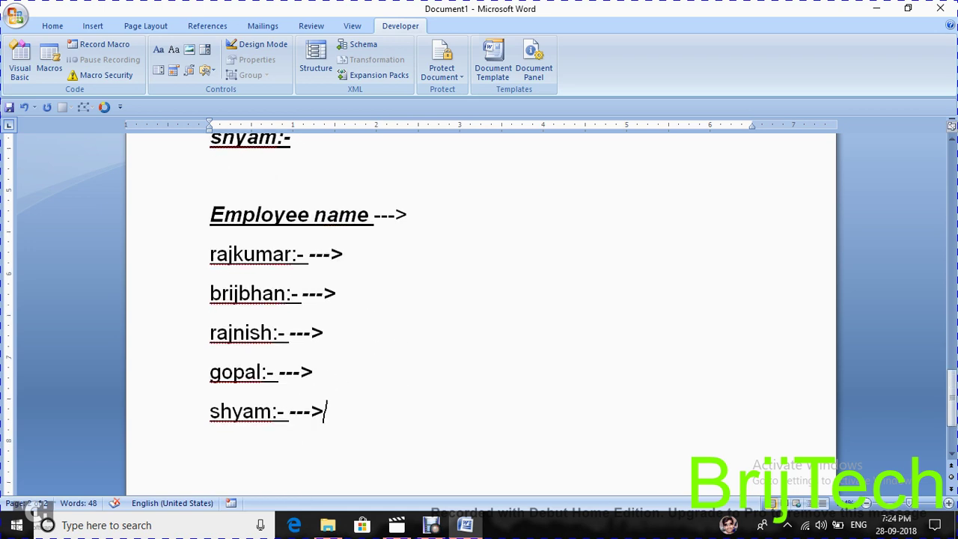